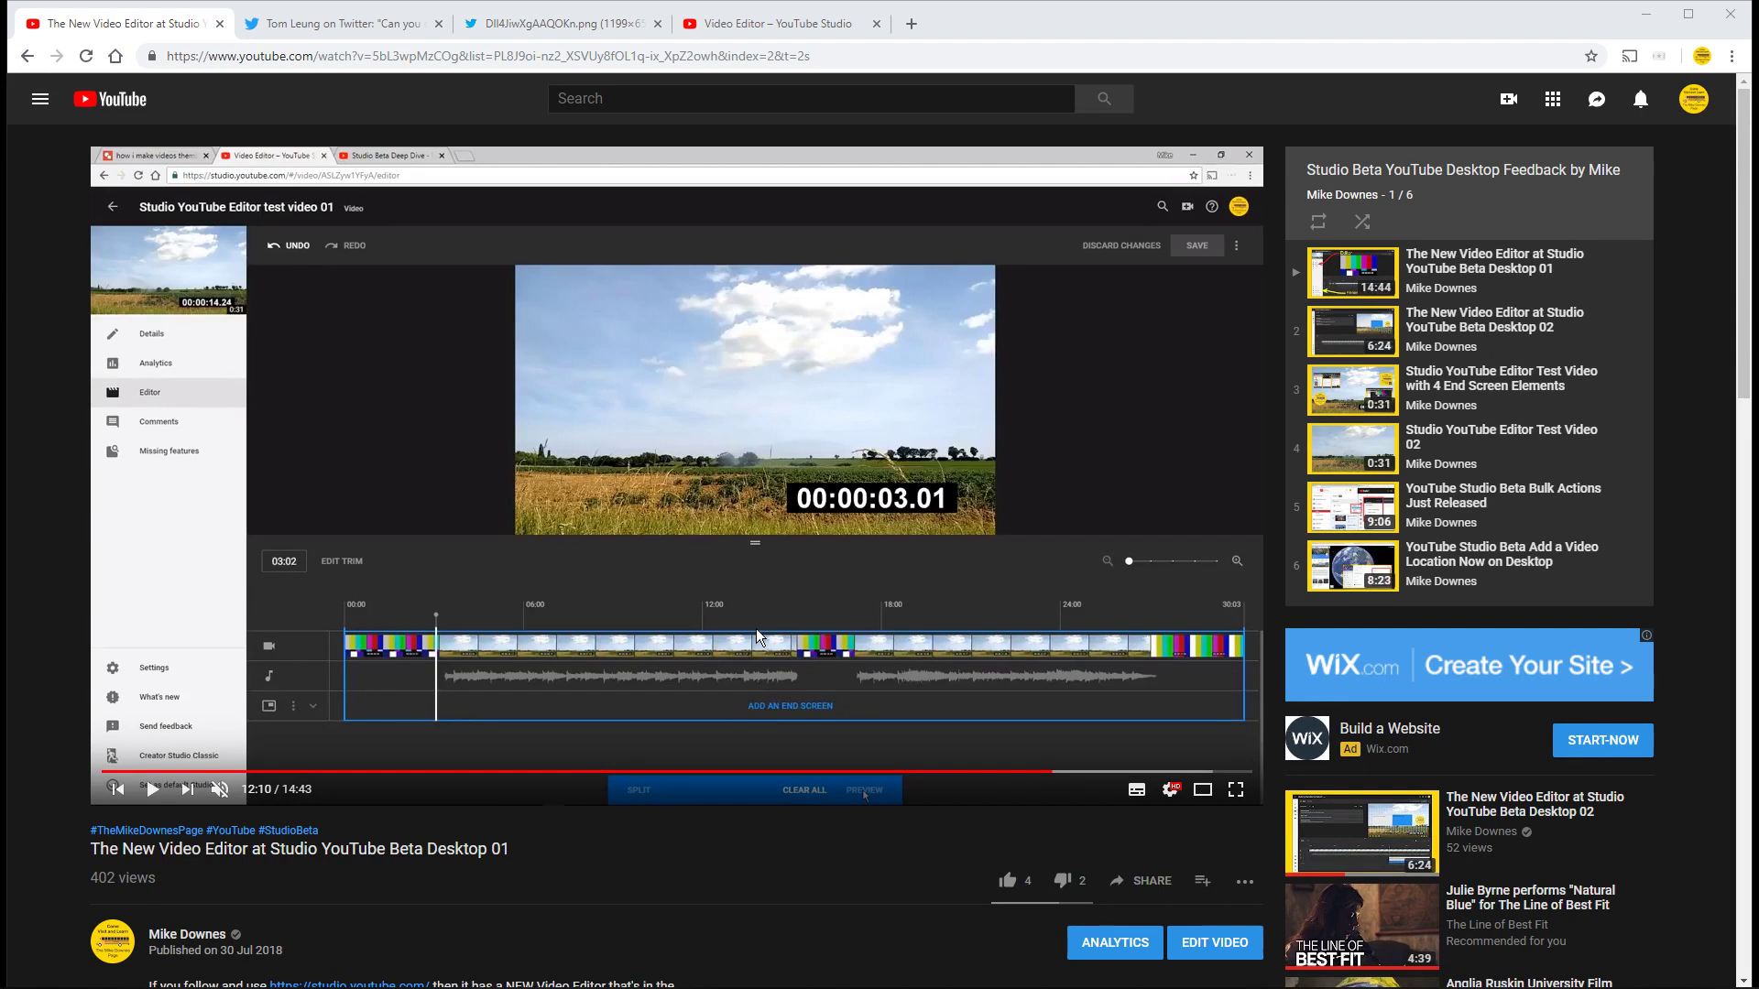
- Switch to the Twitter thread and scroll up to its start
left_click(298, 30)
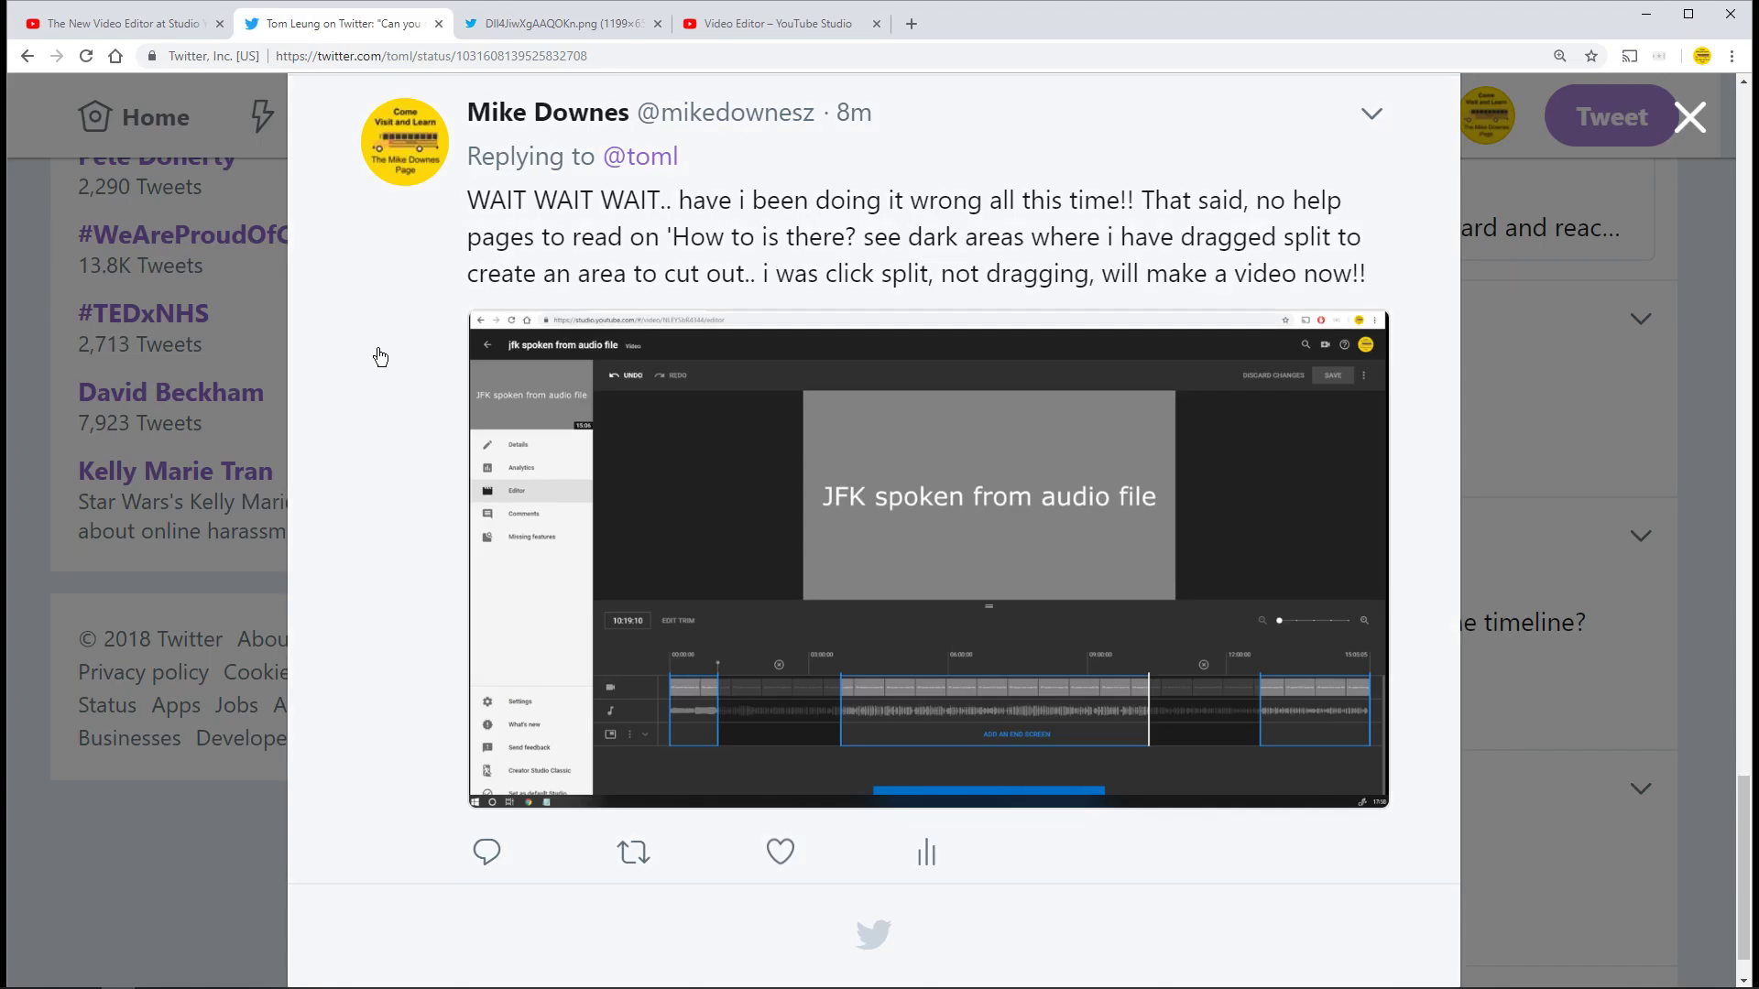
scroll(513, 463, "up", 4)
scroll(513, 462, "up", 3)
scroll(513, 463, "up", 5)
scroll(509, 454, "up", 5)
scroll(517, 462, "up", 5)
scroll(522, 467, "up", 5)
scroll(524, 469, "up", 2)
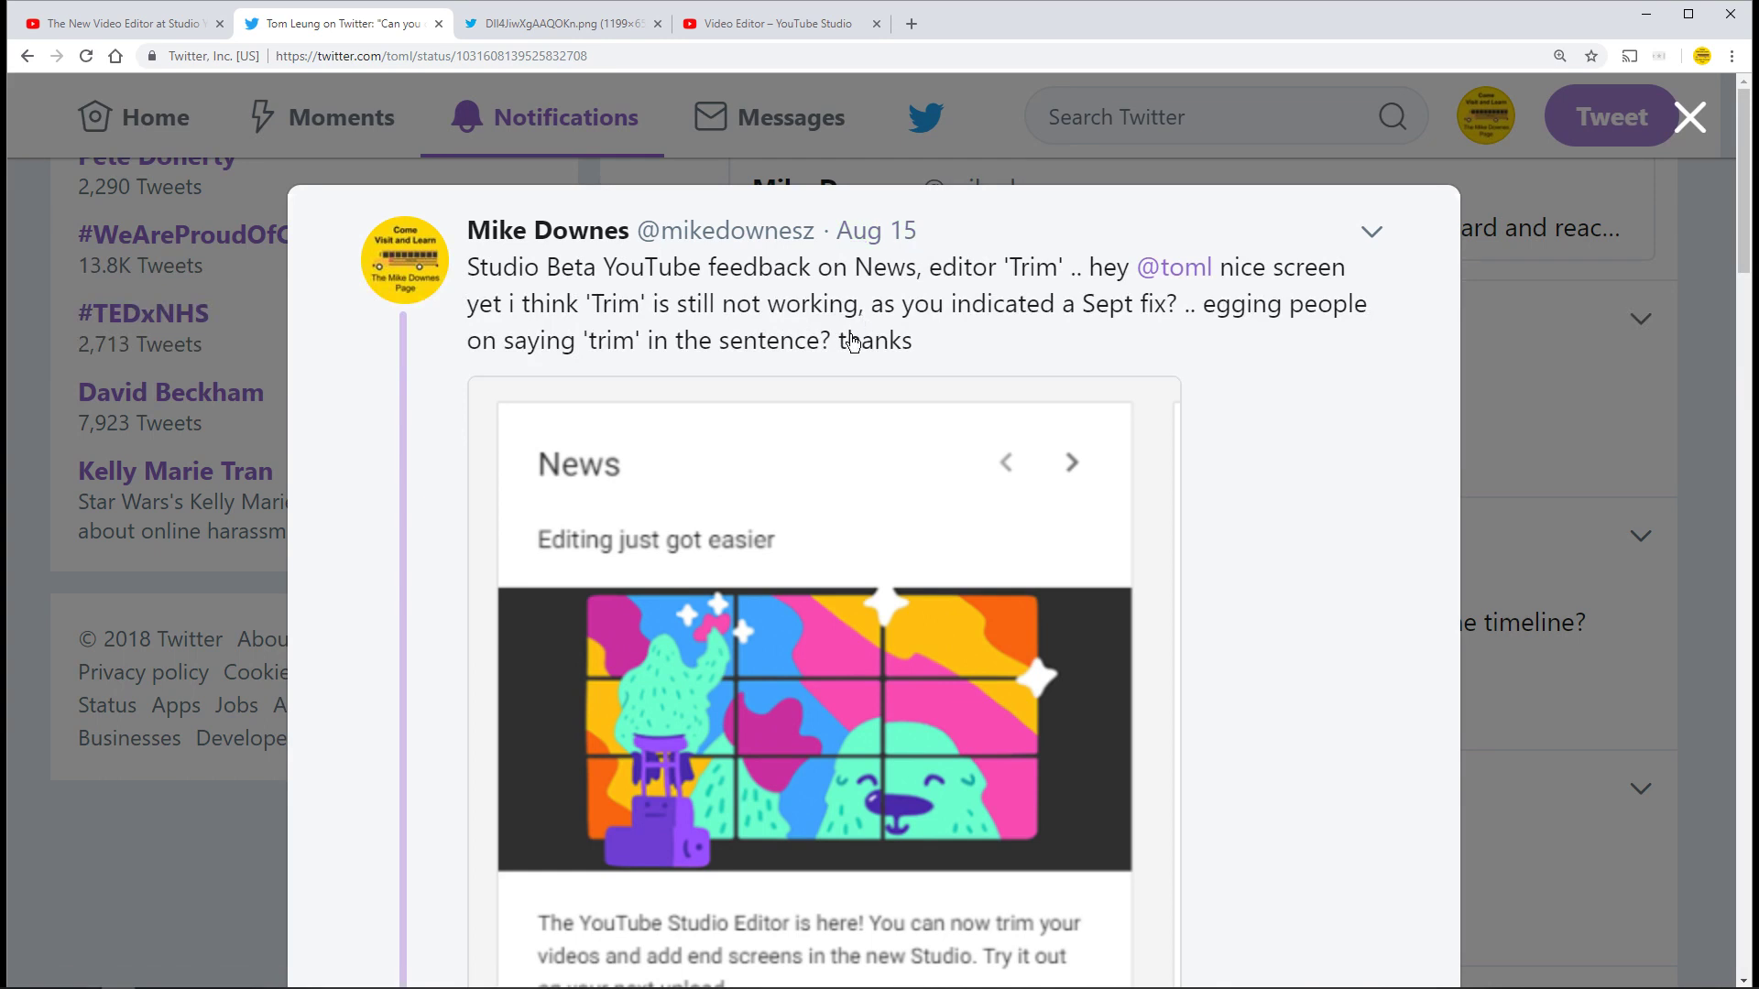
scroll(806, 376, "down", 1)
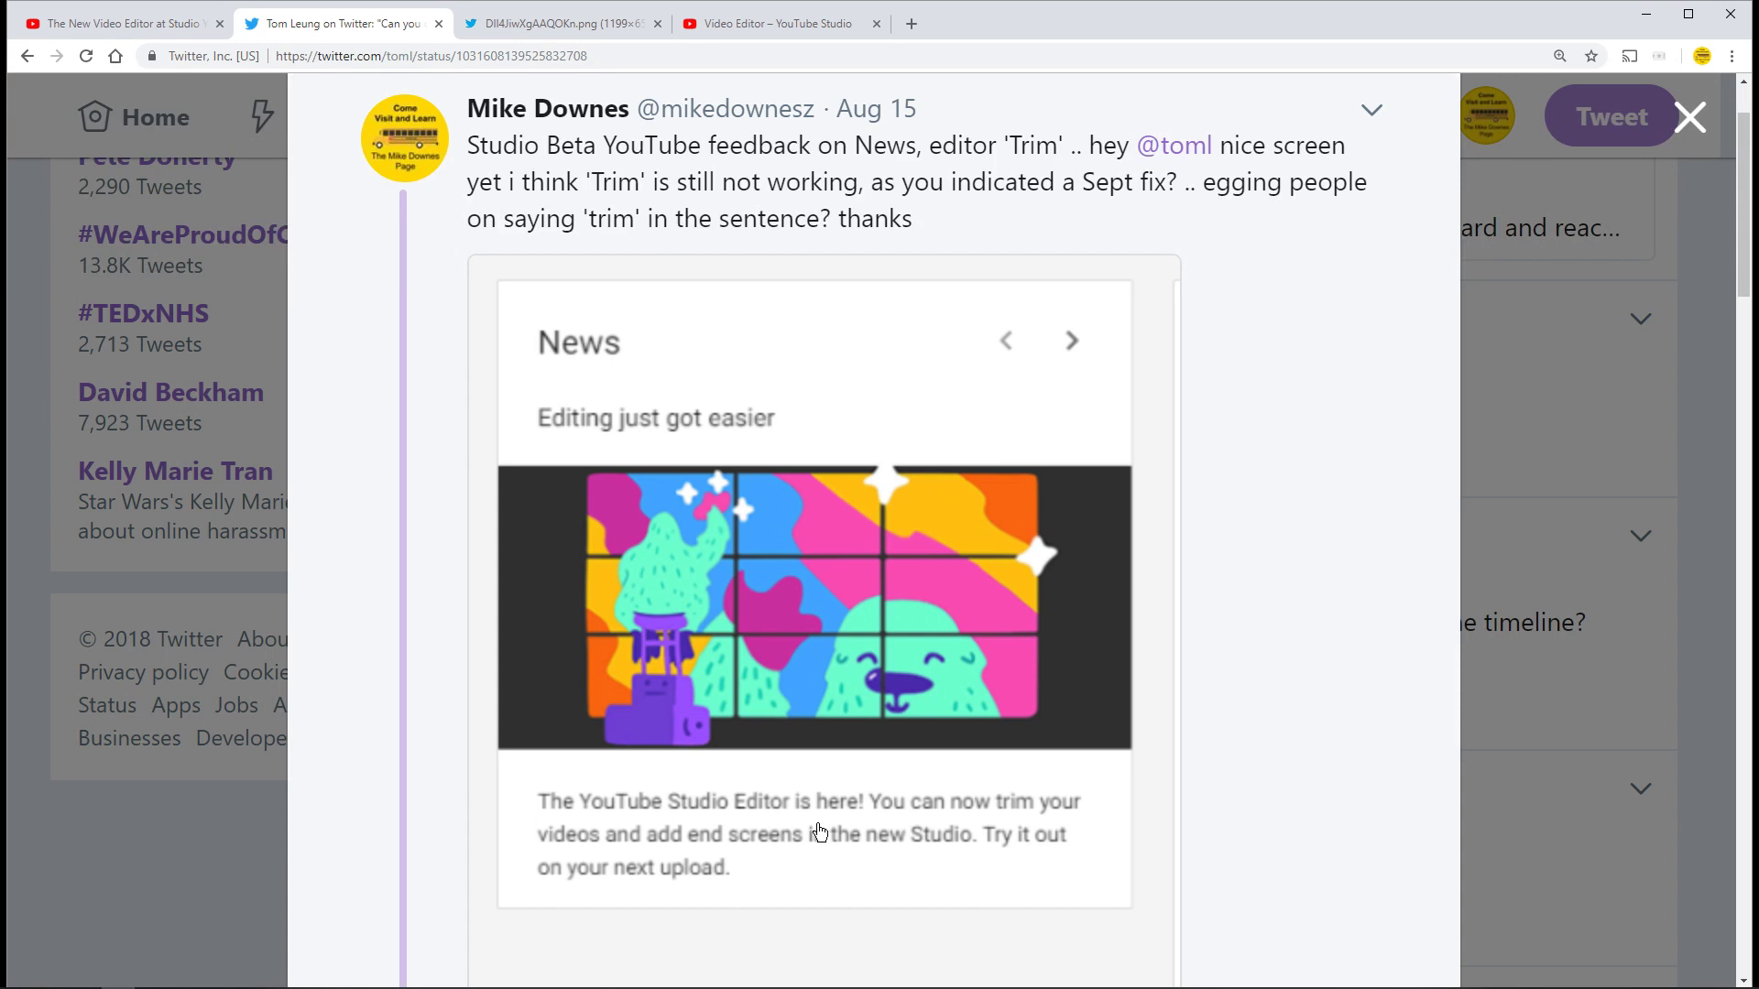
scroll(849, 561, "down", 2)
scroll(848, 560, "down", 2)
scroll(849, 561, "down", 2)
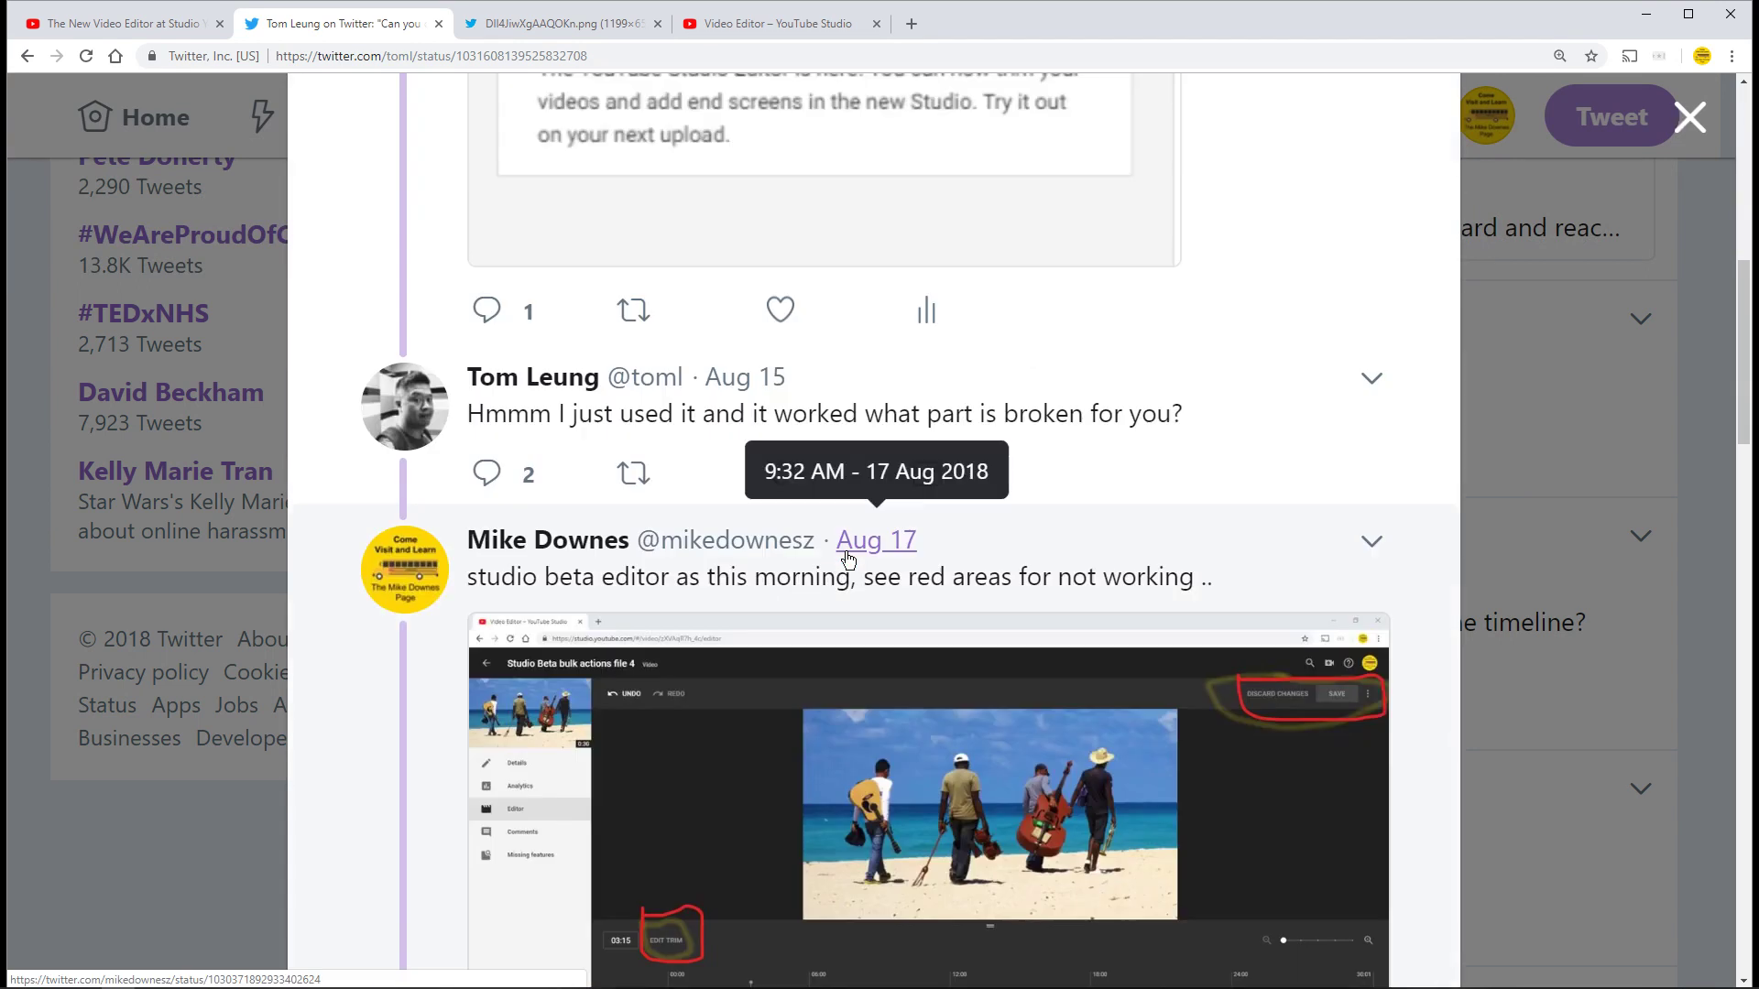
scroll(735, 499, "down", 2)
scroll(735, 504, "down", 1)
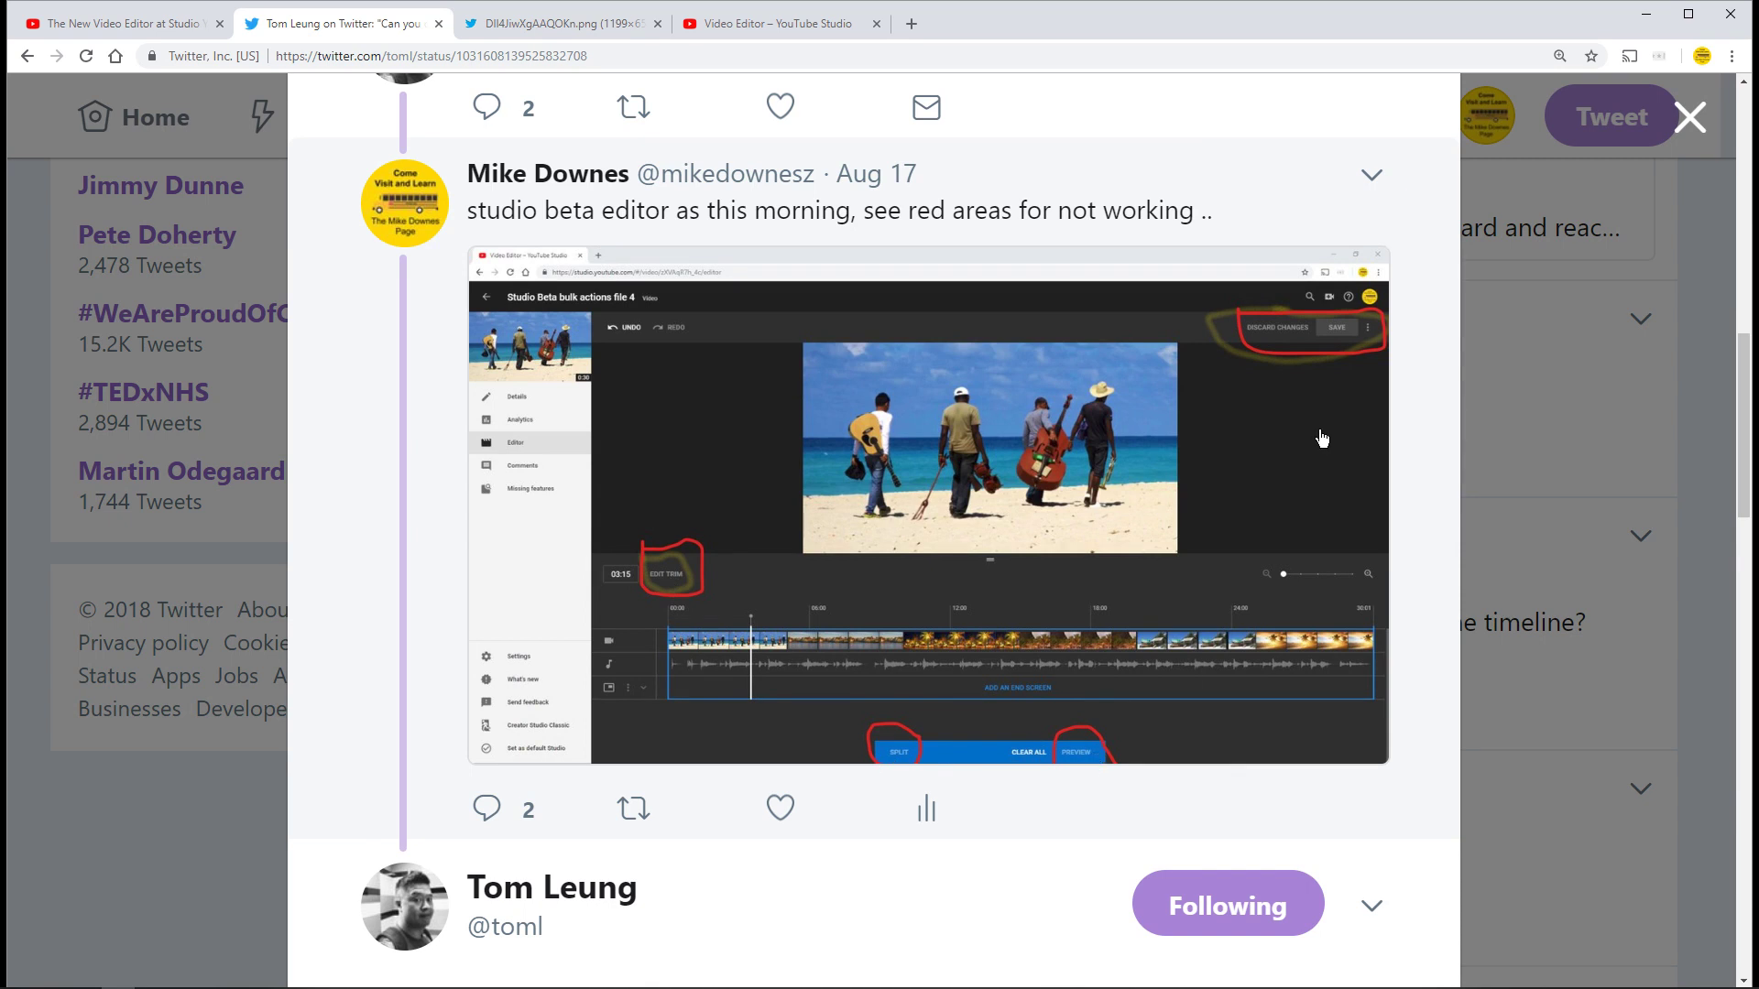
scroll(1017, 509, "down", 2)
scroll(1017, 508, "down", 3)
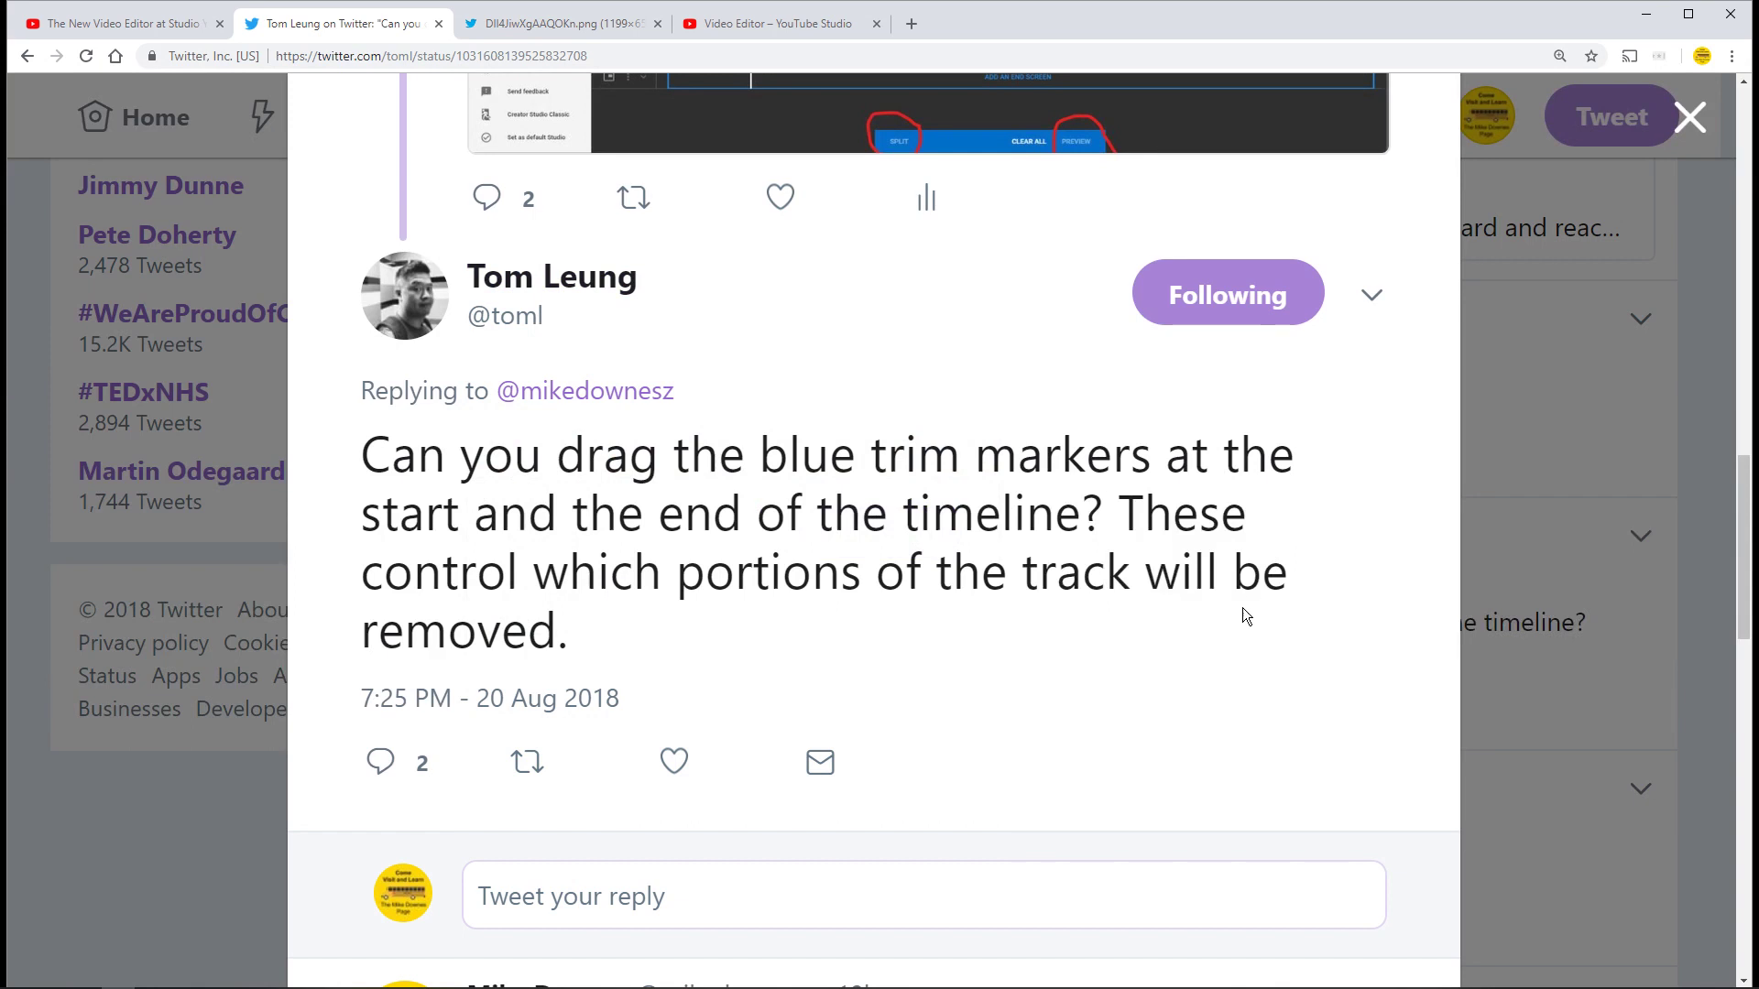
scroll(1242, 626, "down", 1)
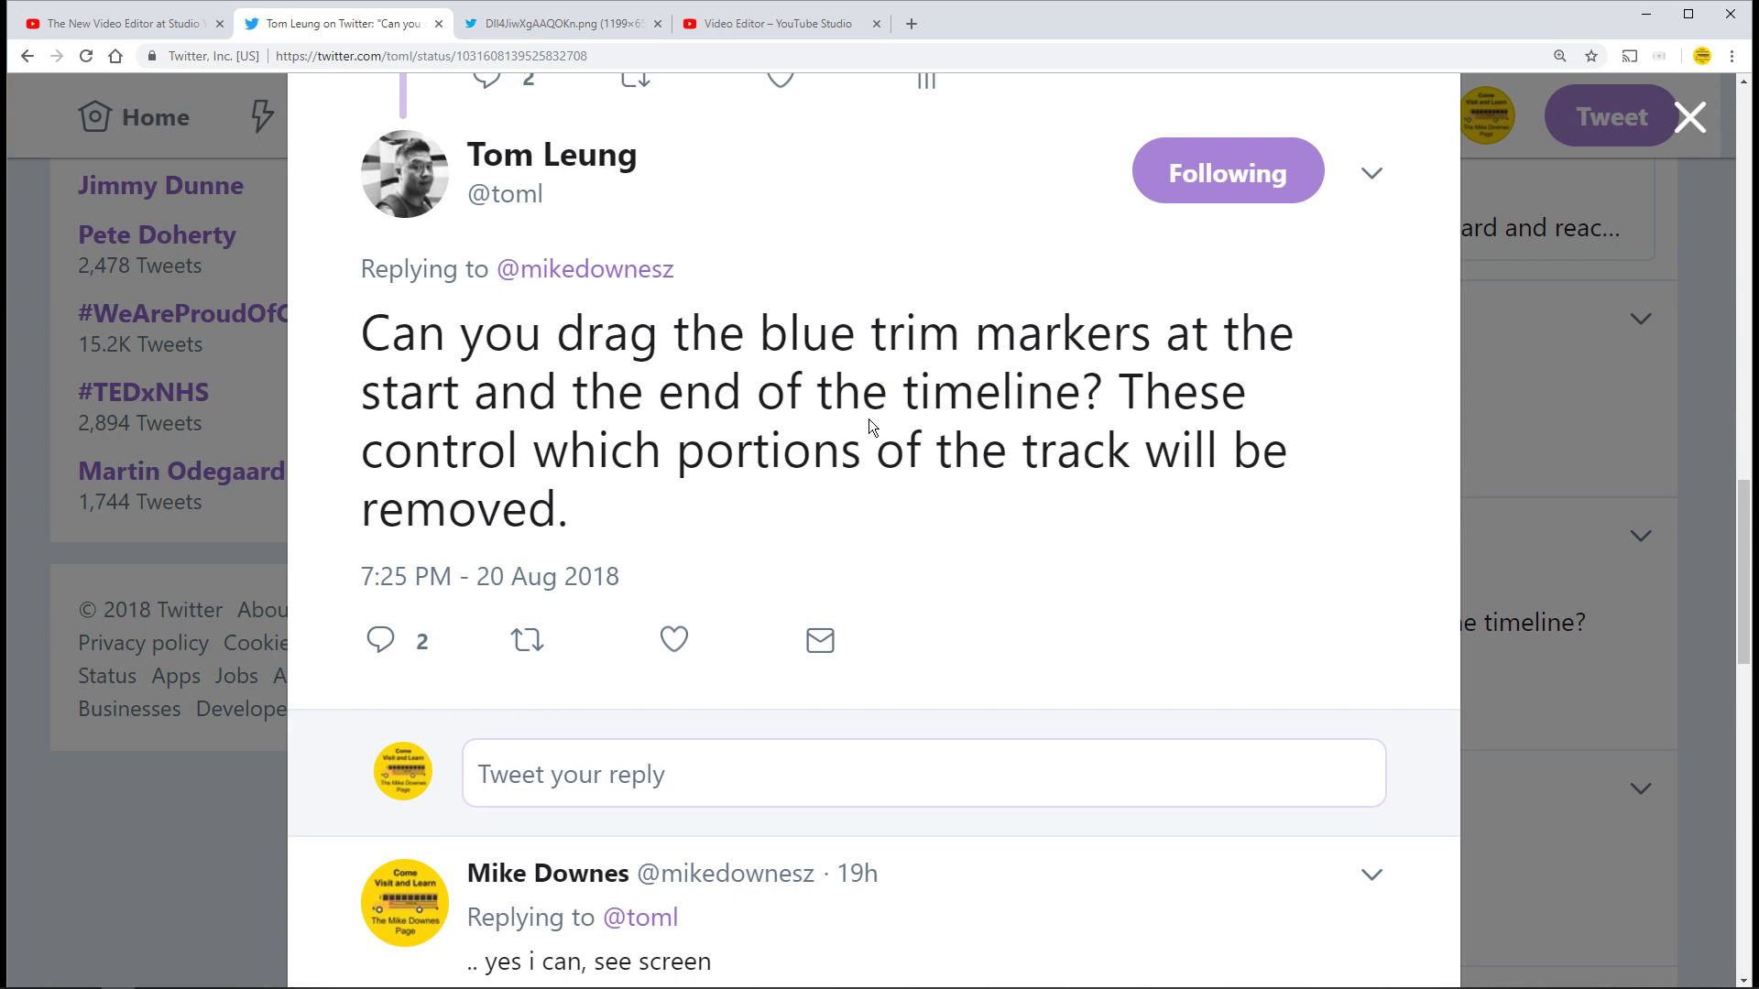
scroll(973, 558, "down", 5)
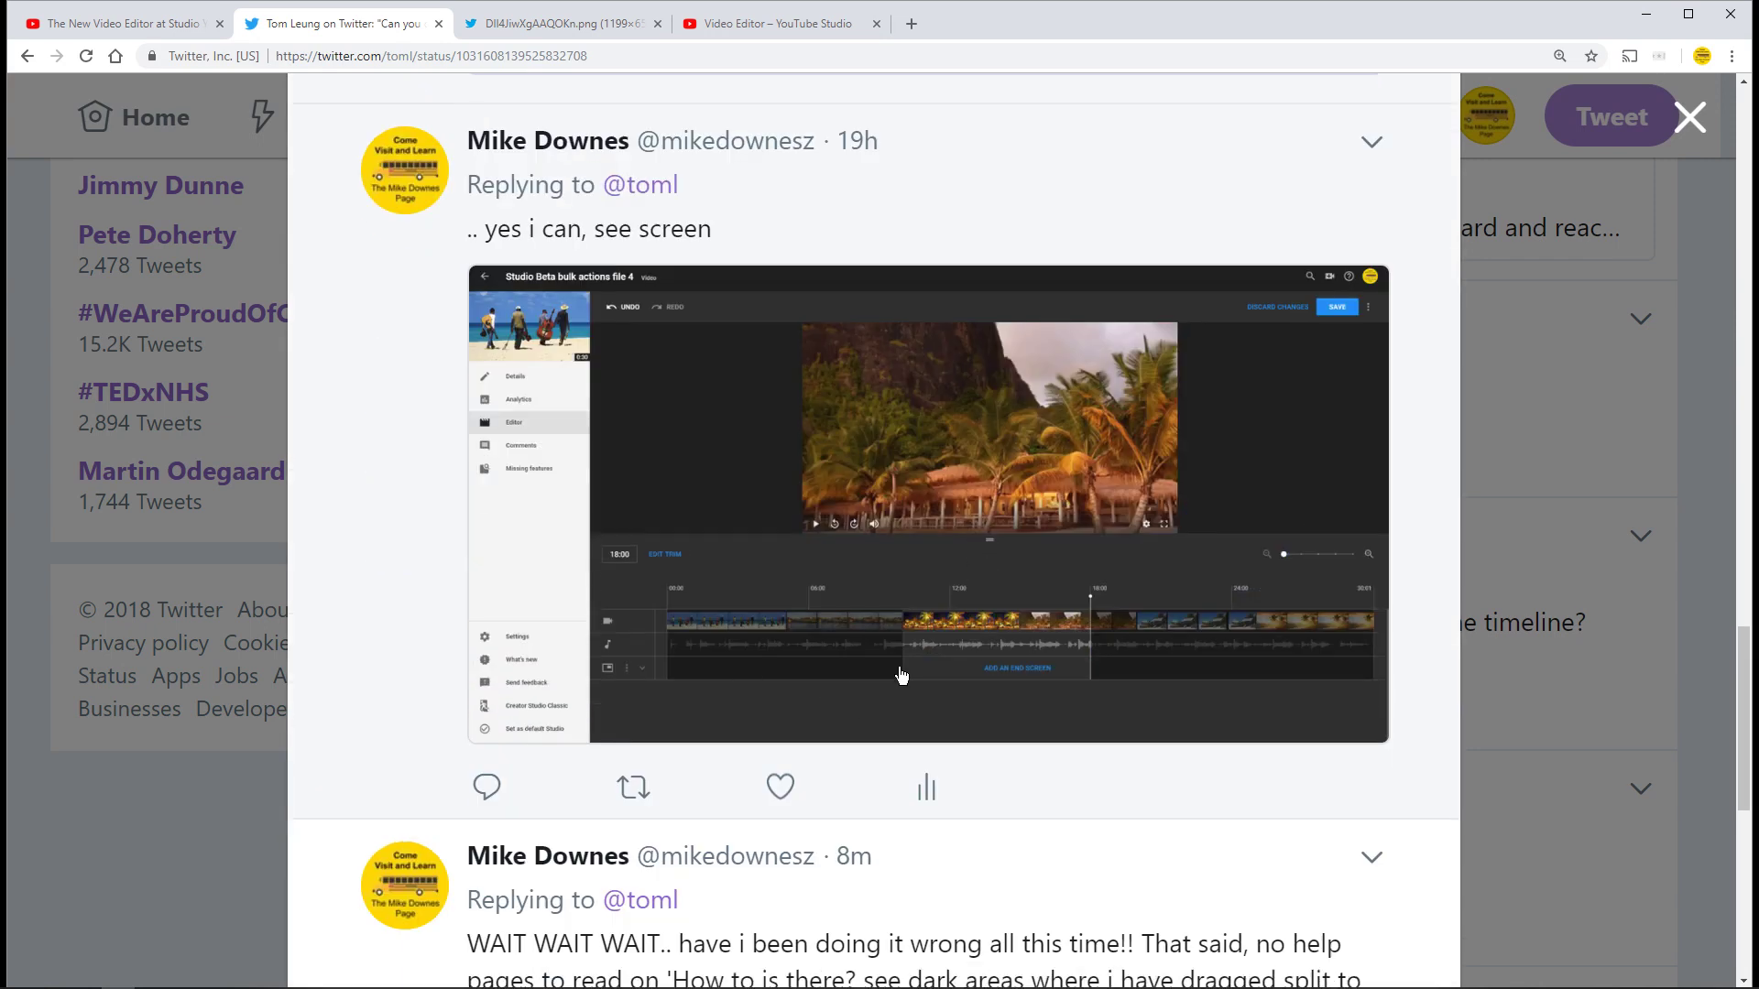
- Scroll past the 'WAIT WAIT WAIT' tweet and view the full-size timeline screenshot
scroll(903, 675, "down", 2)
scroll(902, 675, "down", 1)
scroll(902, 676, "down", 1)
scroll(903, 675, "down", 1)
scroll(902, 675, "down", 1)
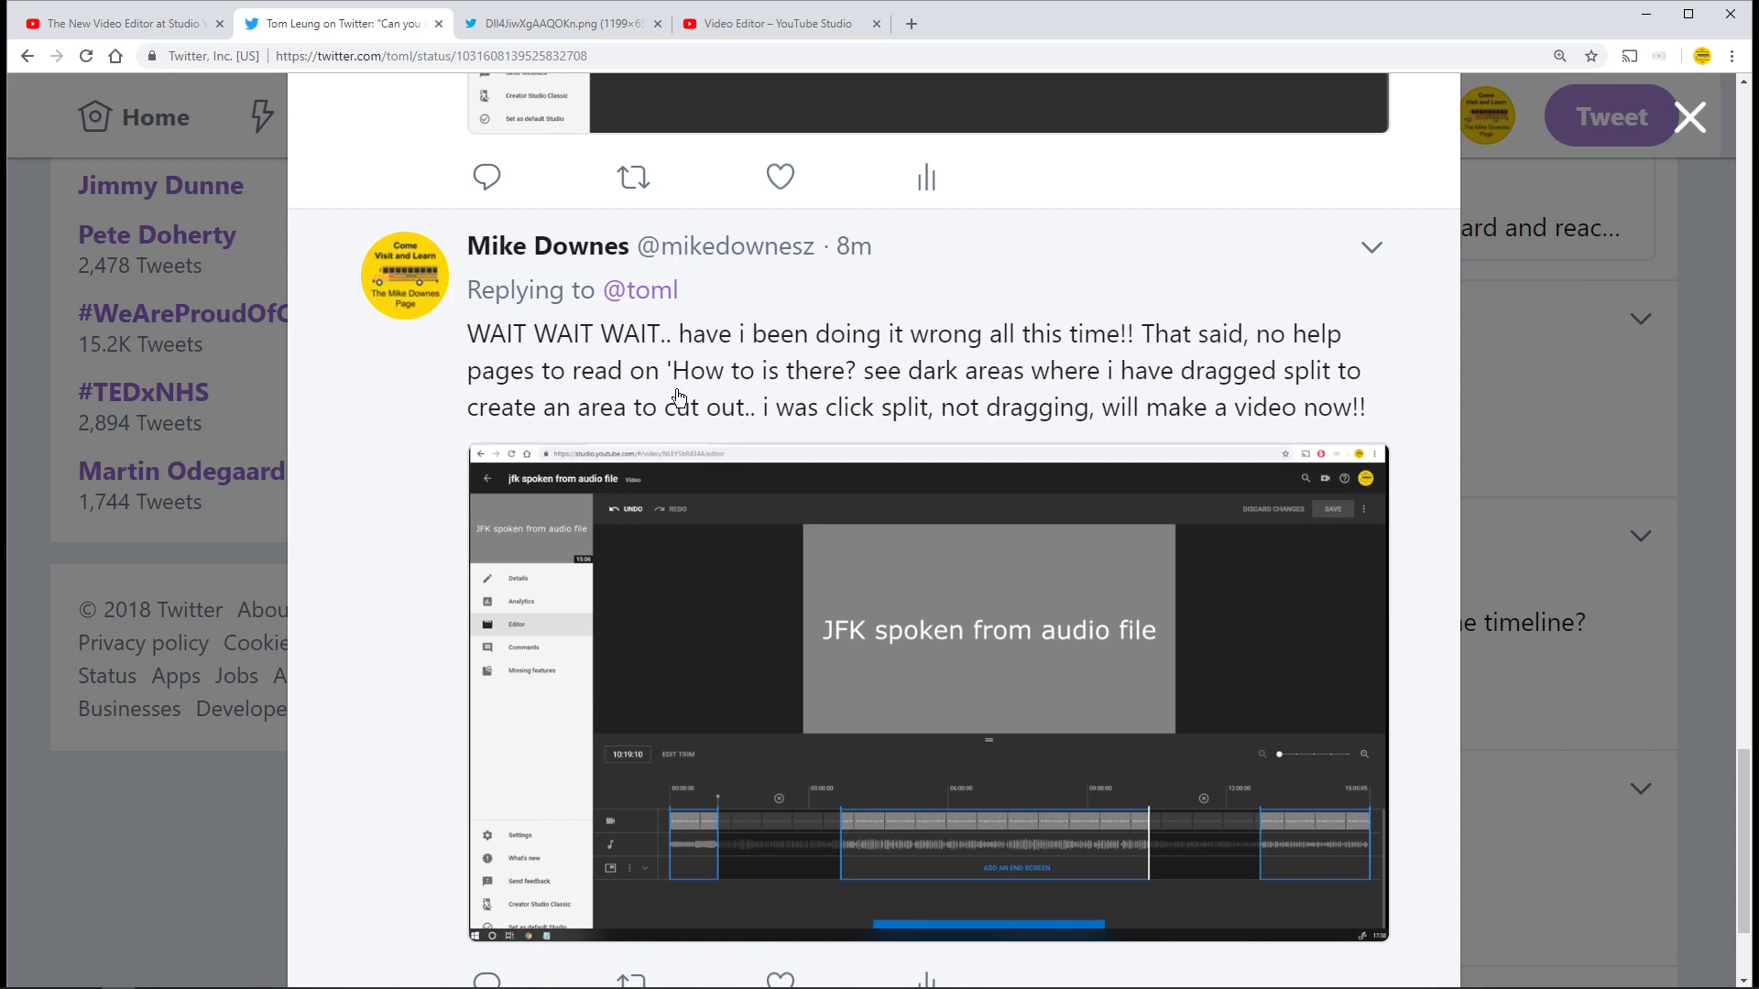
scroll(676, 394, "down", 1)
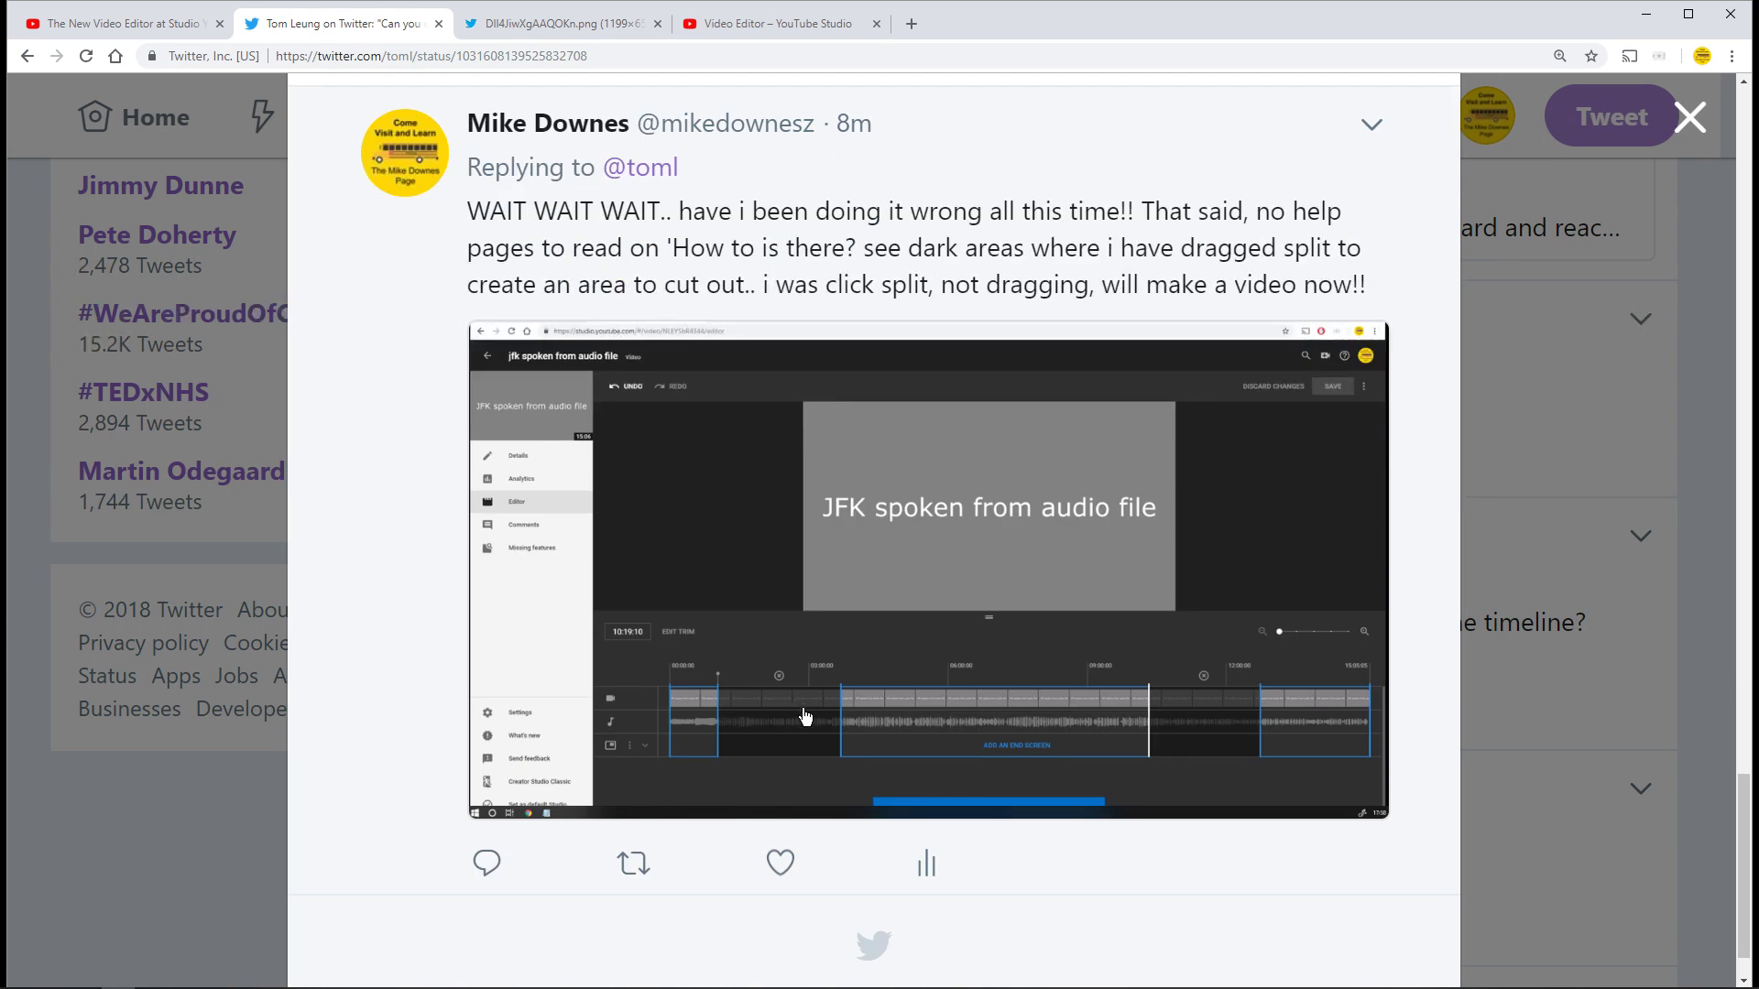
left_click(528, 26)
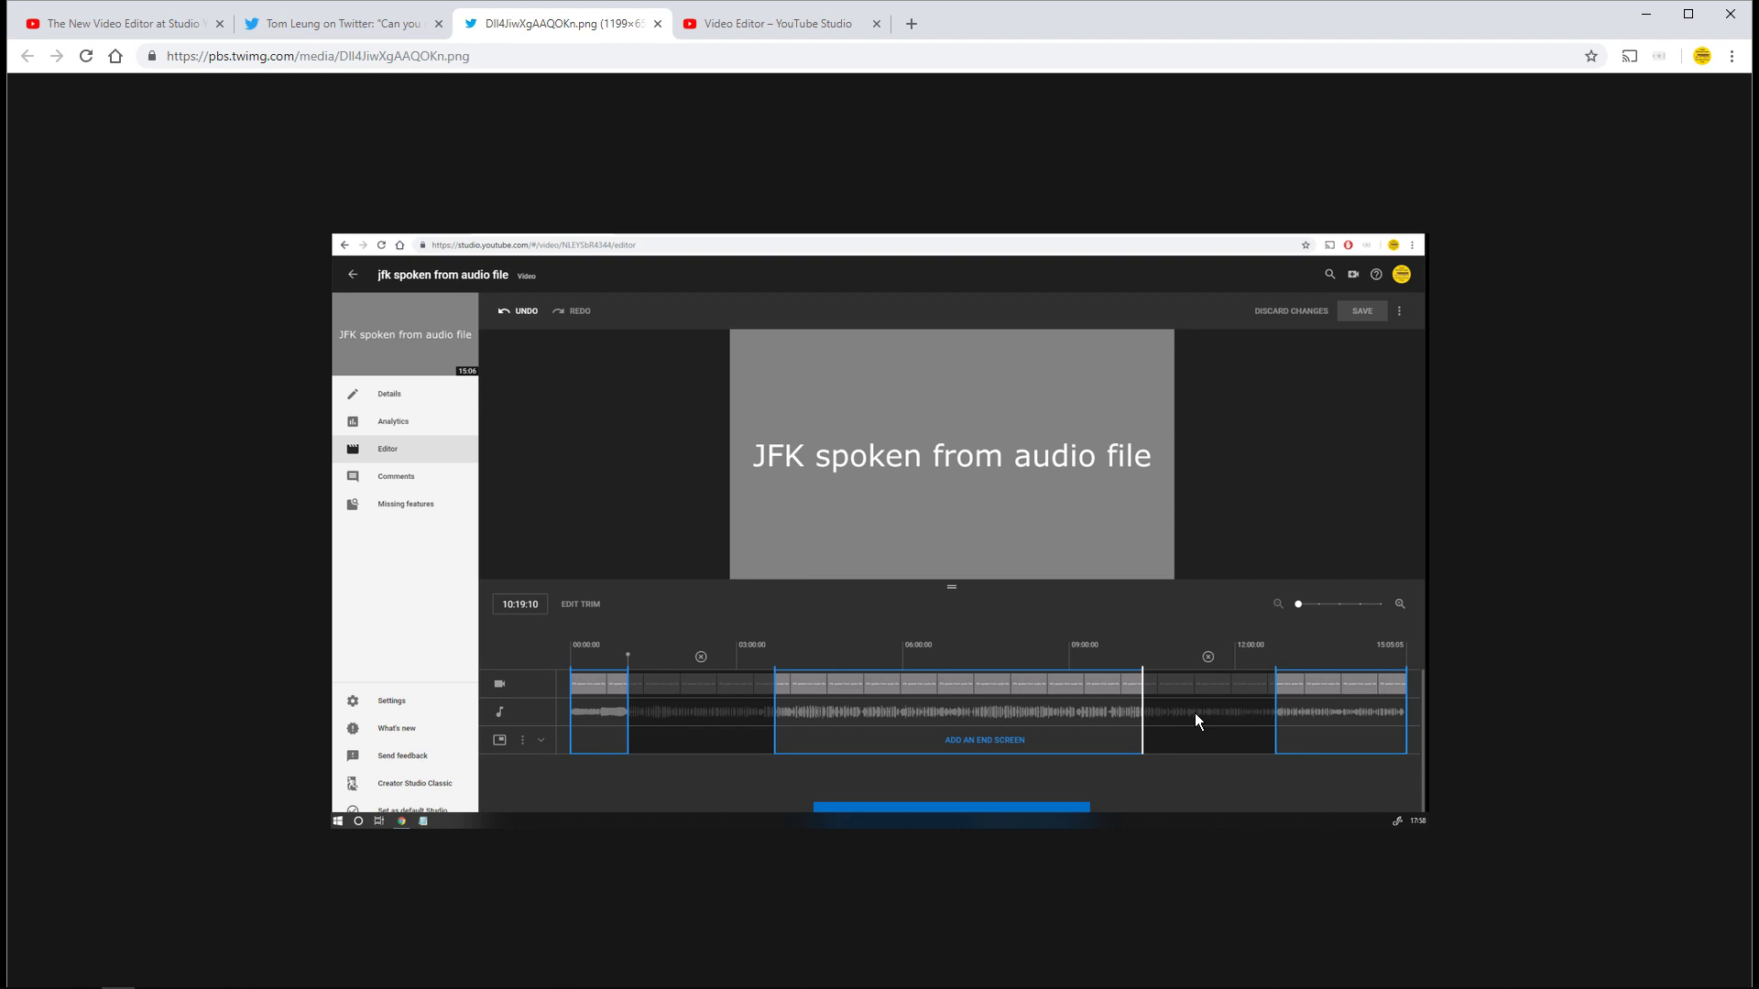
- Play 'Studio Beta bulk actions file 5' briefly in the editor, then return the playhead to 00:00
left_click(711, 25)
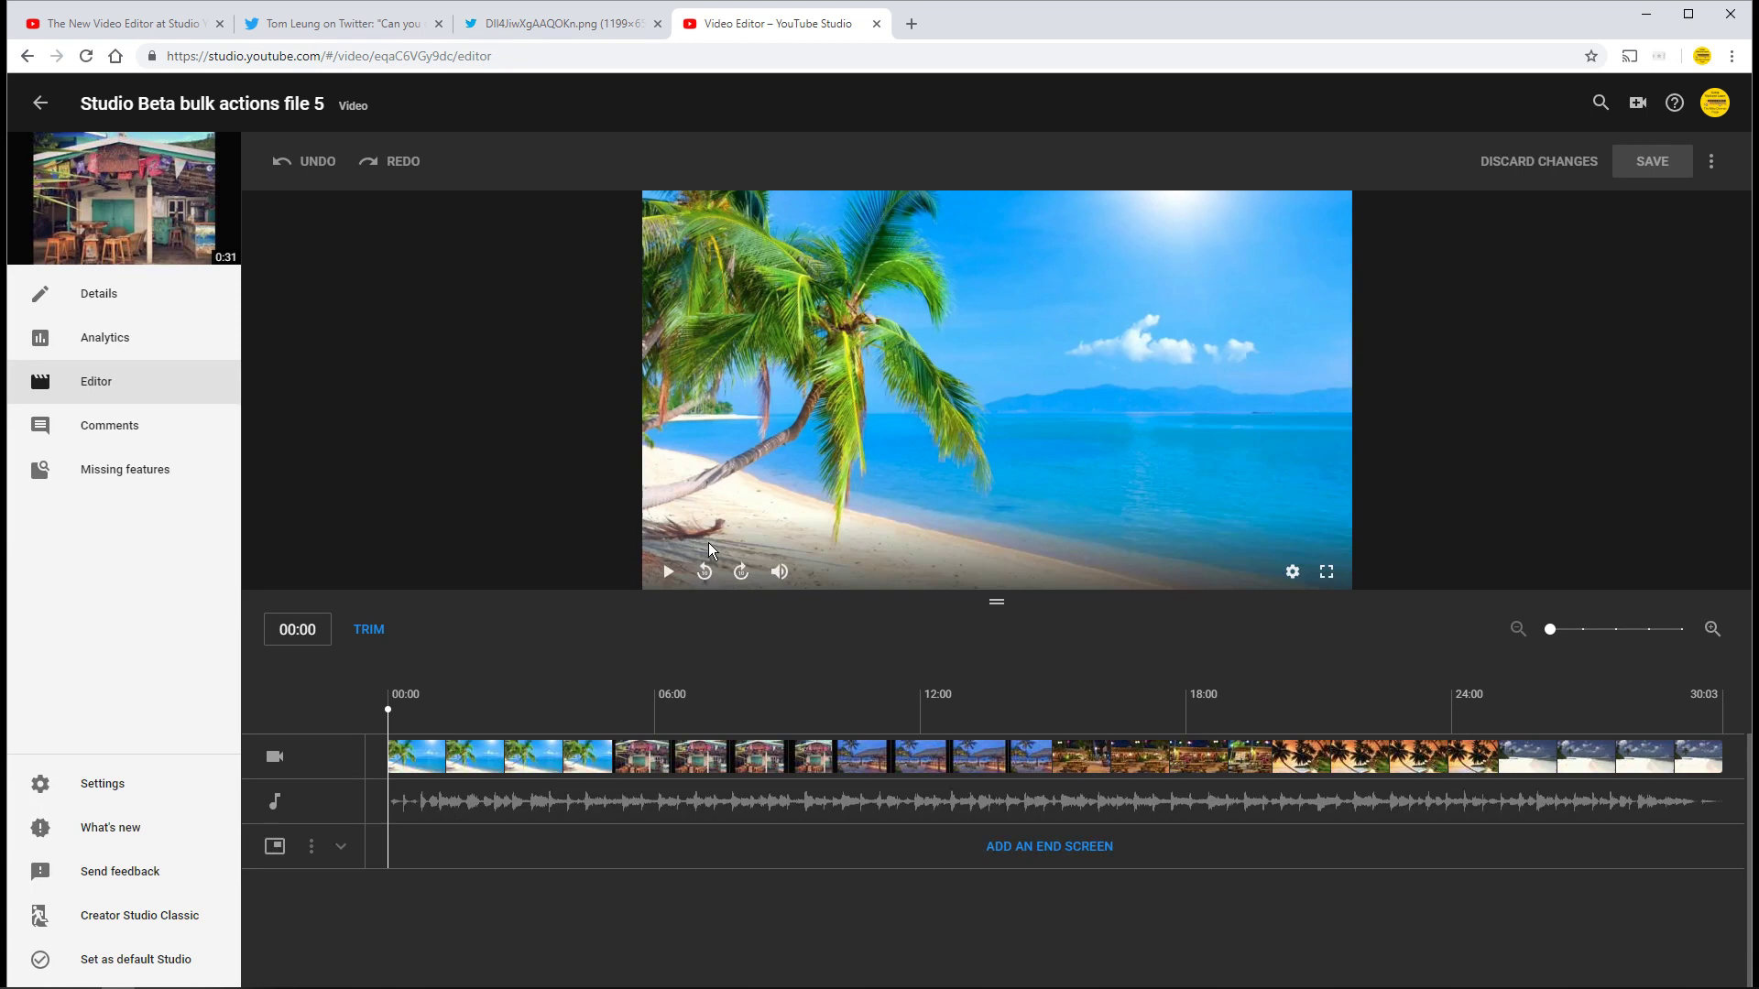
left_click(668, 575)
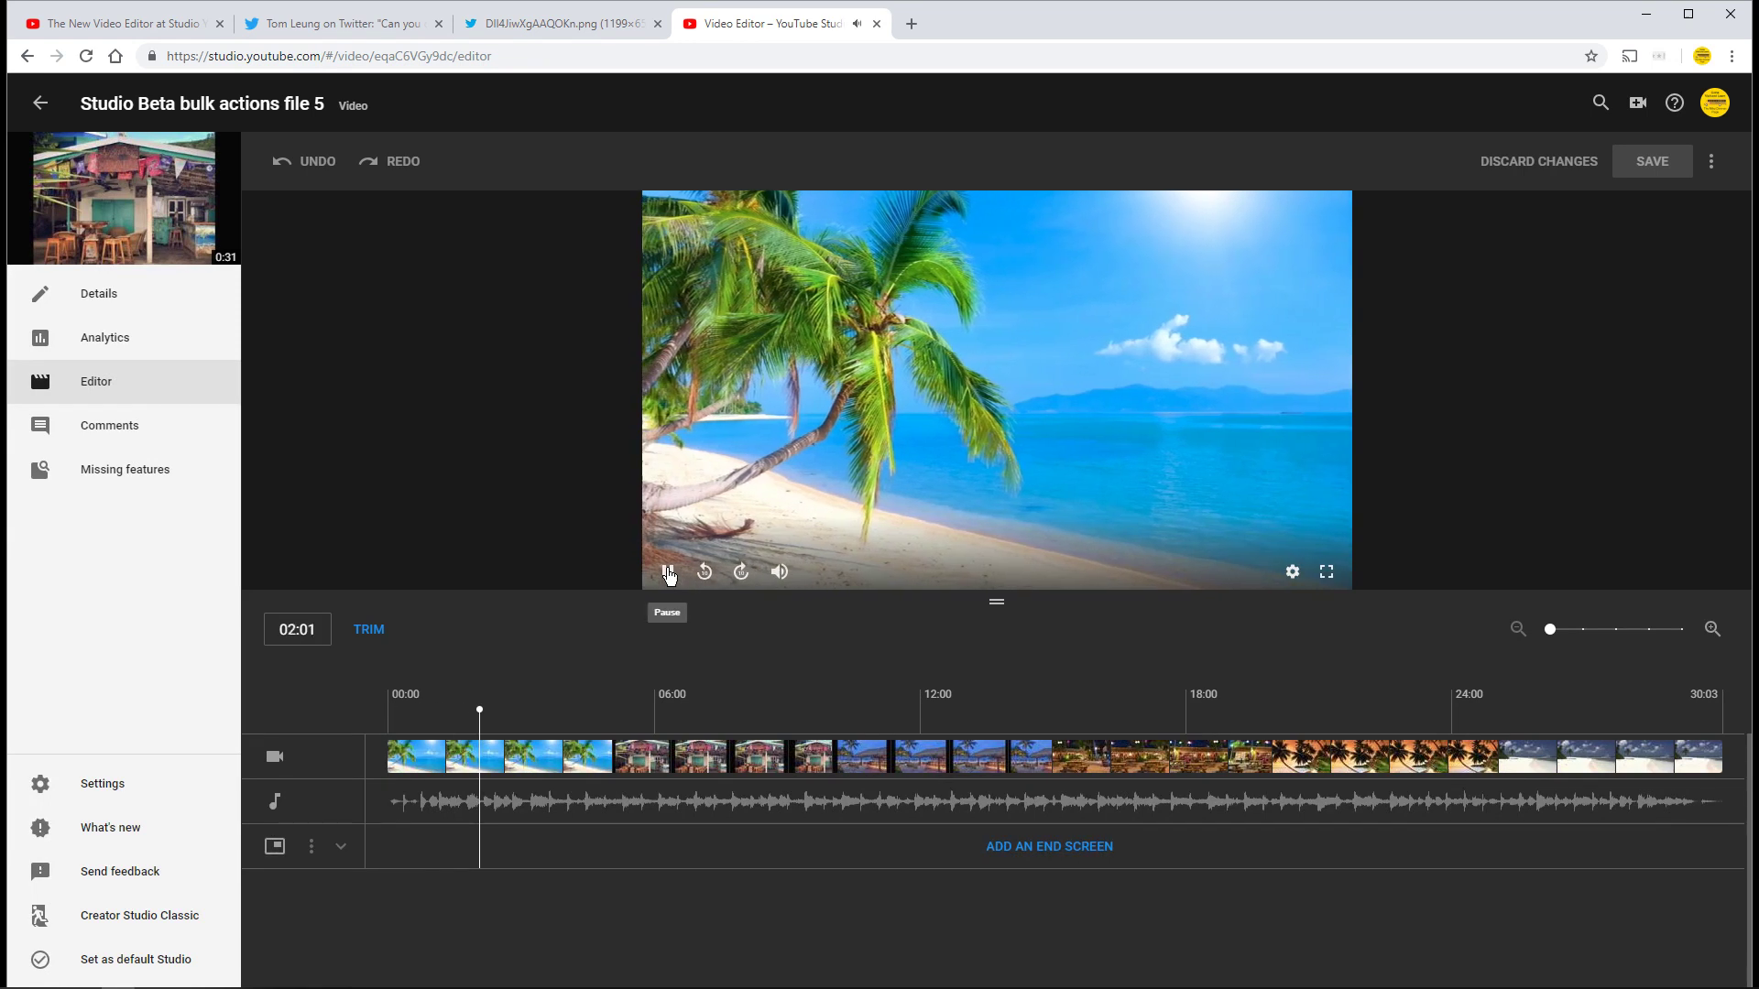
left_click(668, 575)
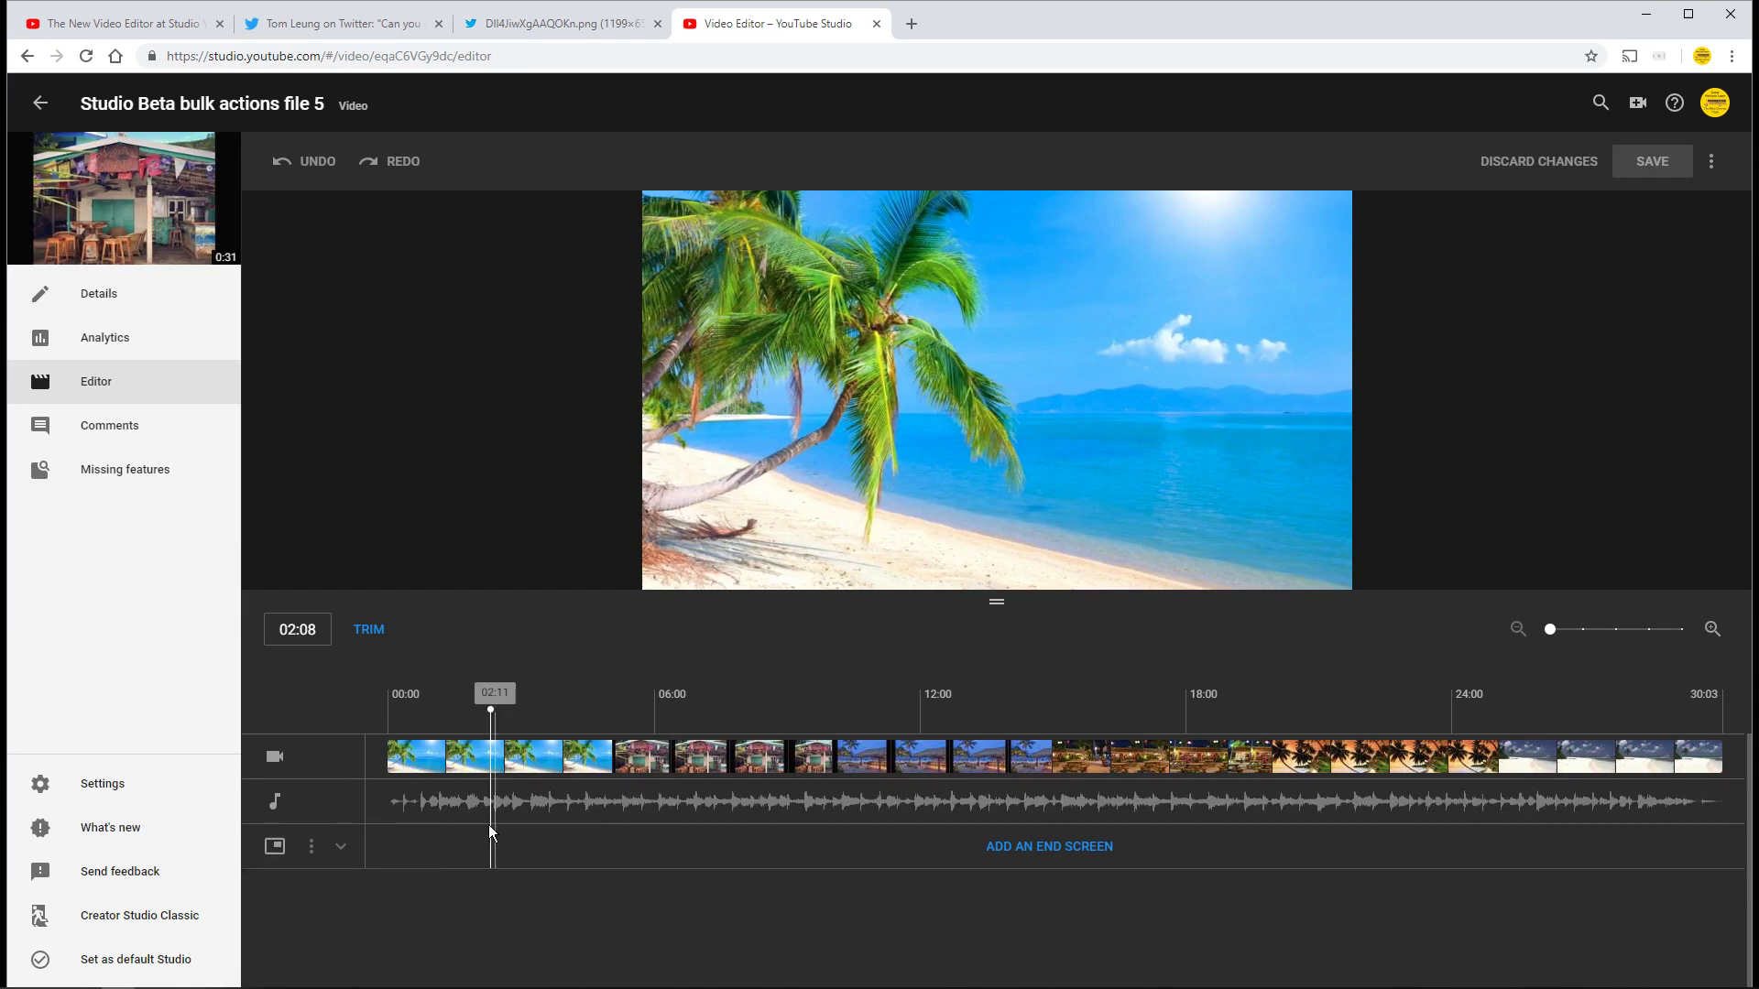
left_click(438, 816)
mouse_move(431, 816)
left_mouse_down()
mouse_move(353, 805)
mouse_move(1057, 825)
mouse_move(357, 839)
left_mouse_up()
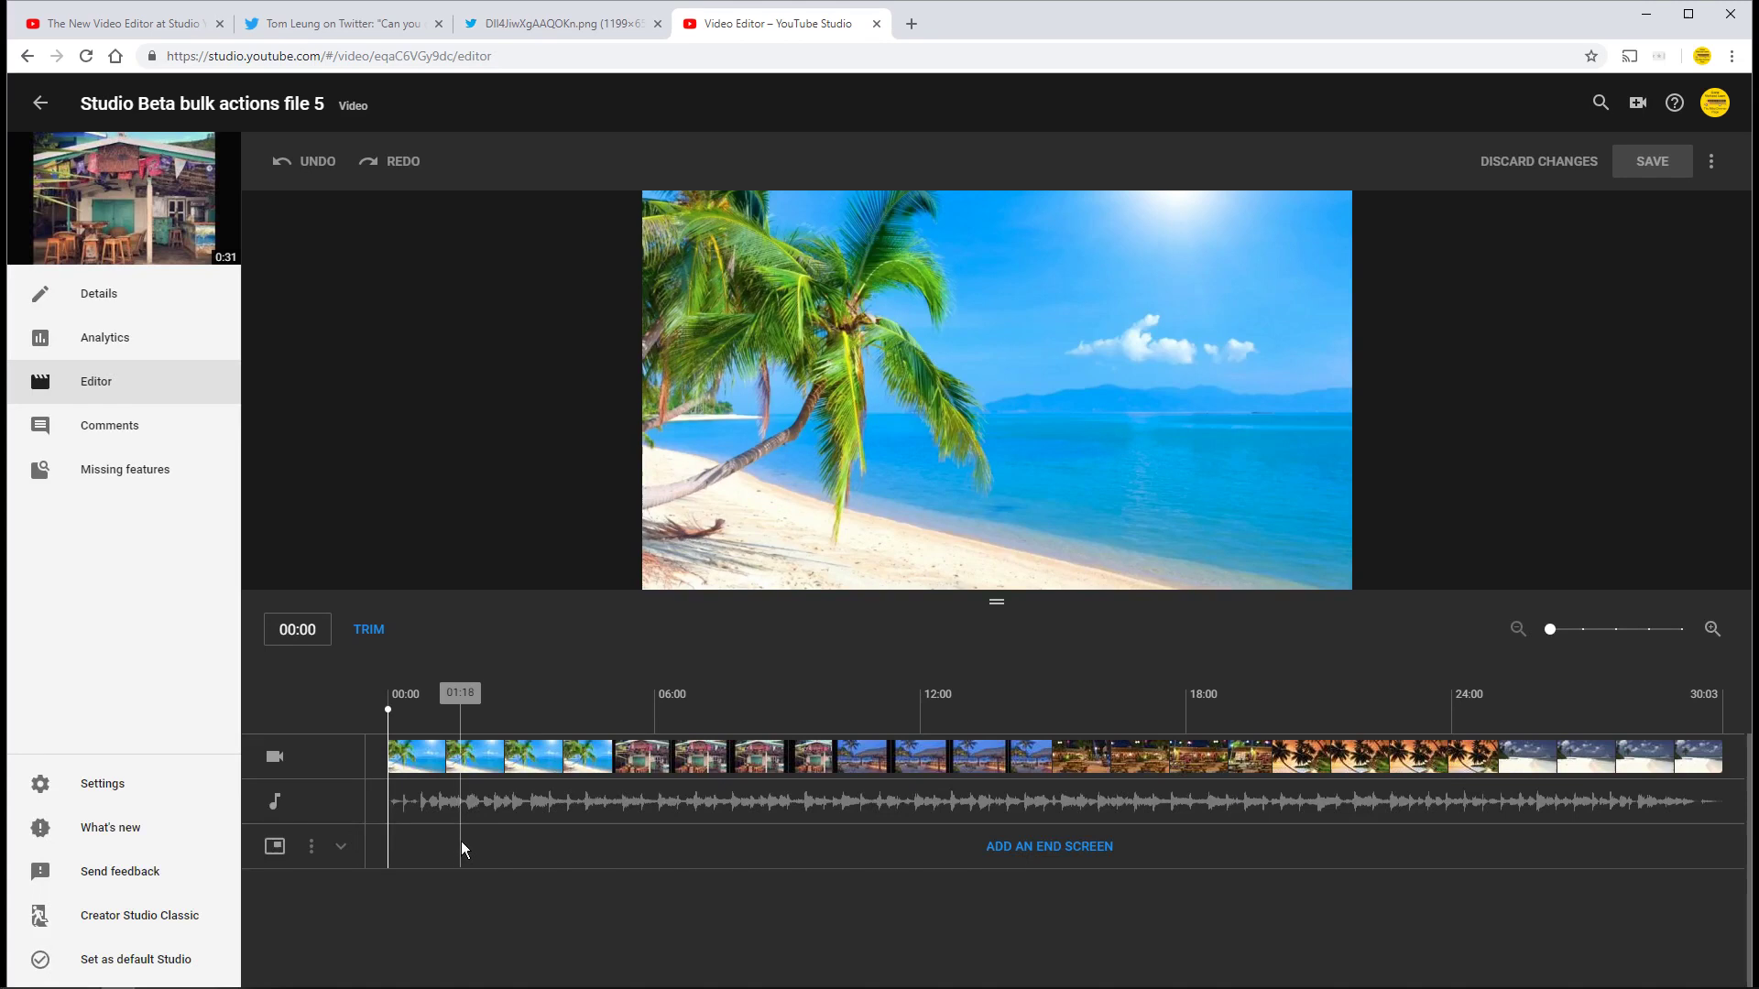
- In trim mode, split the timeline at 03:28 and at 08:22
left_click(366, 632)
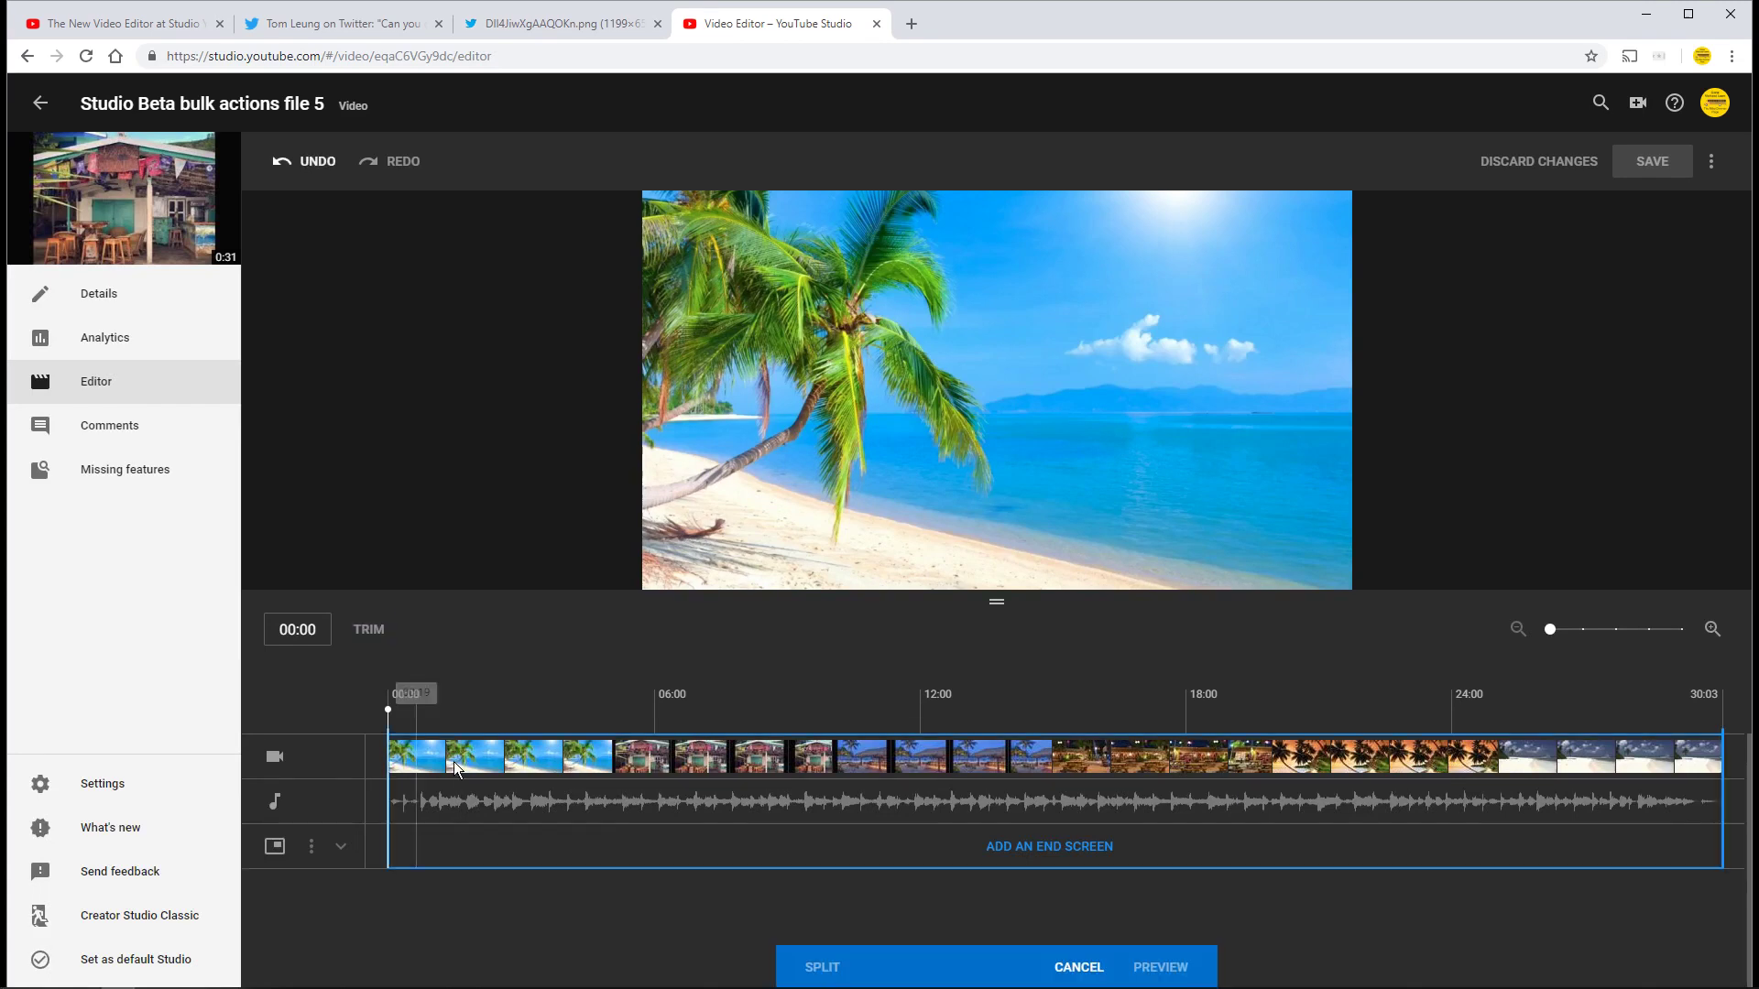
left_click(637, 762)
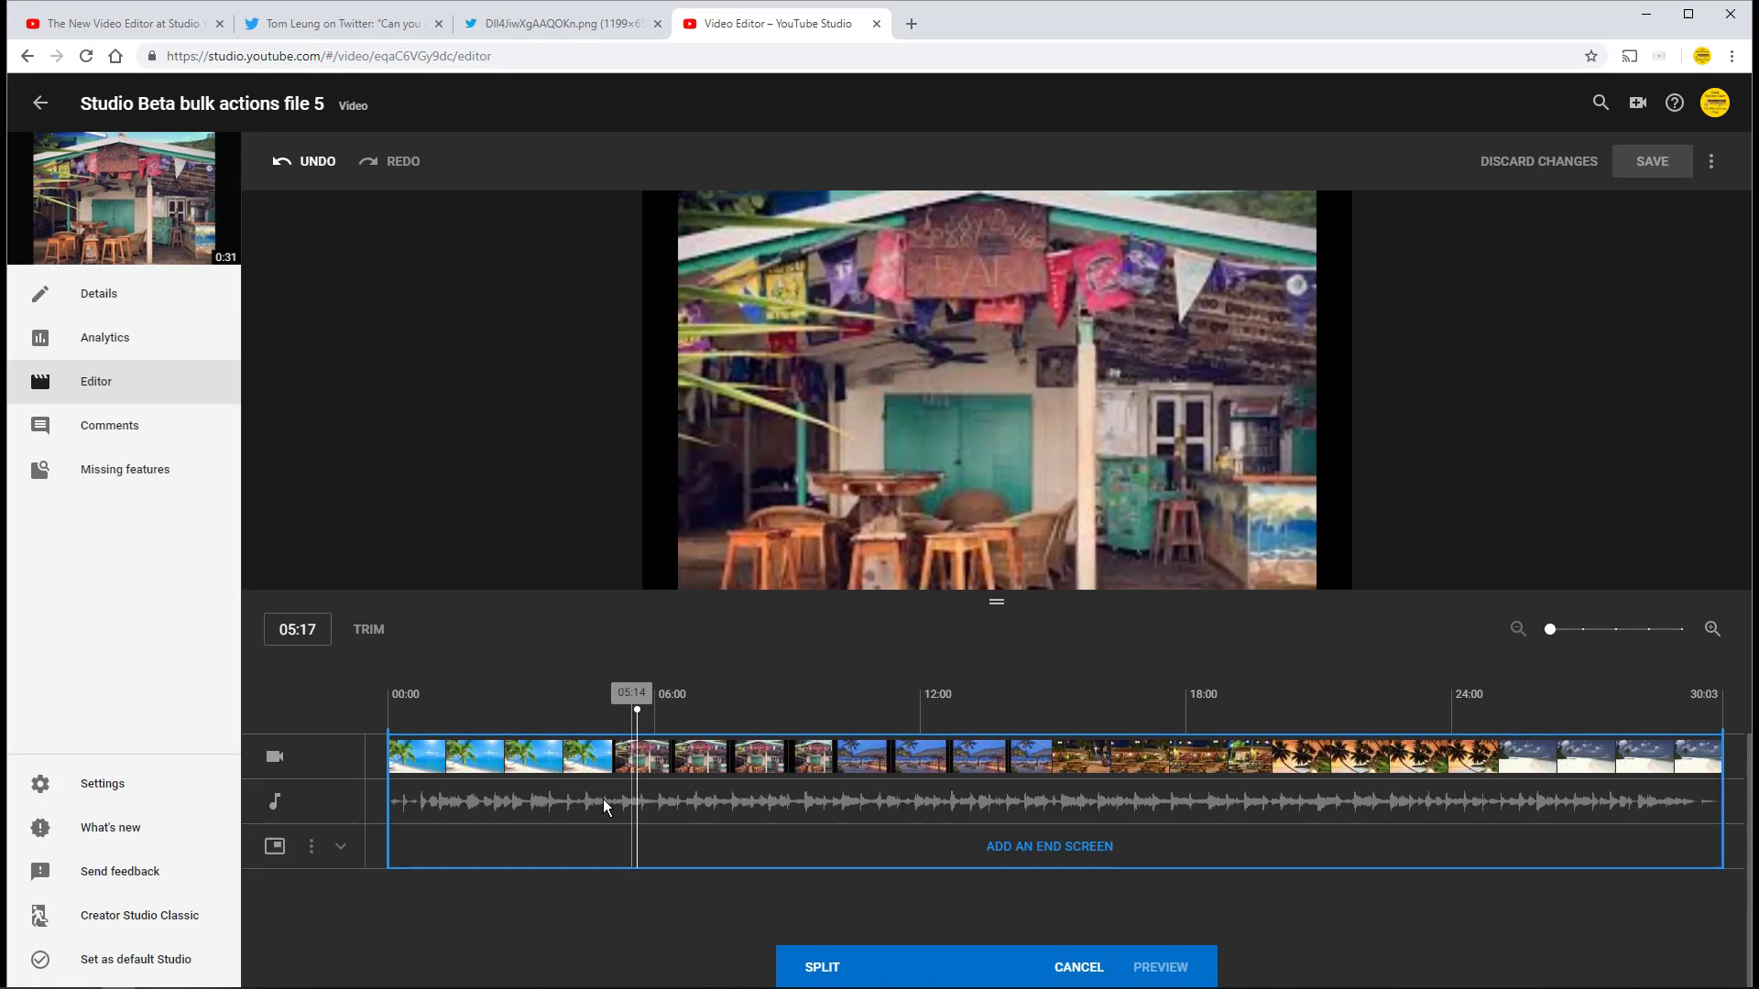
left_click(564, 758)
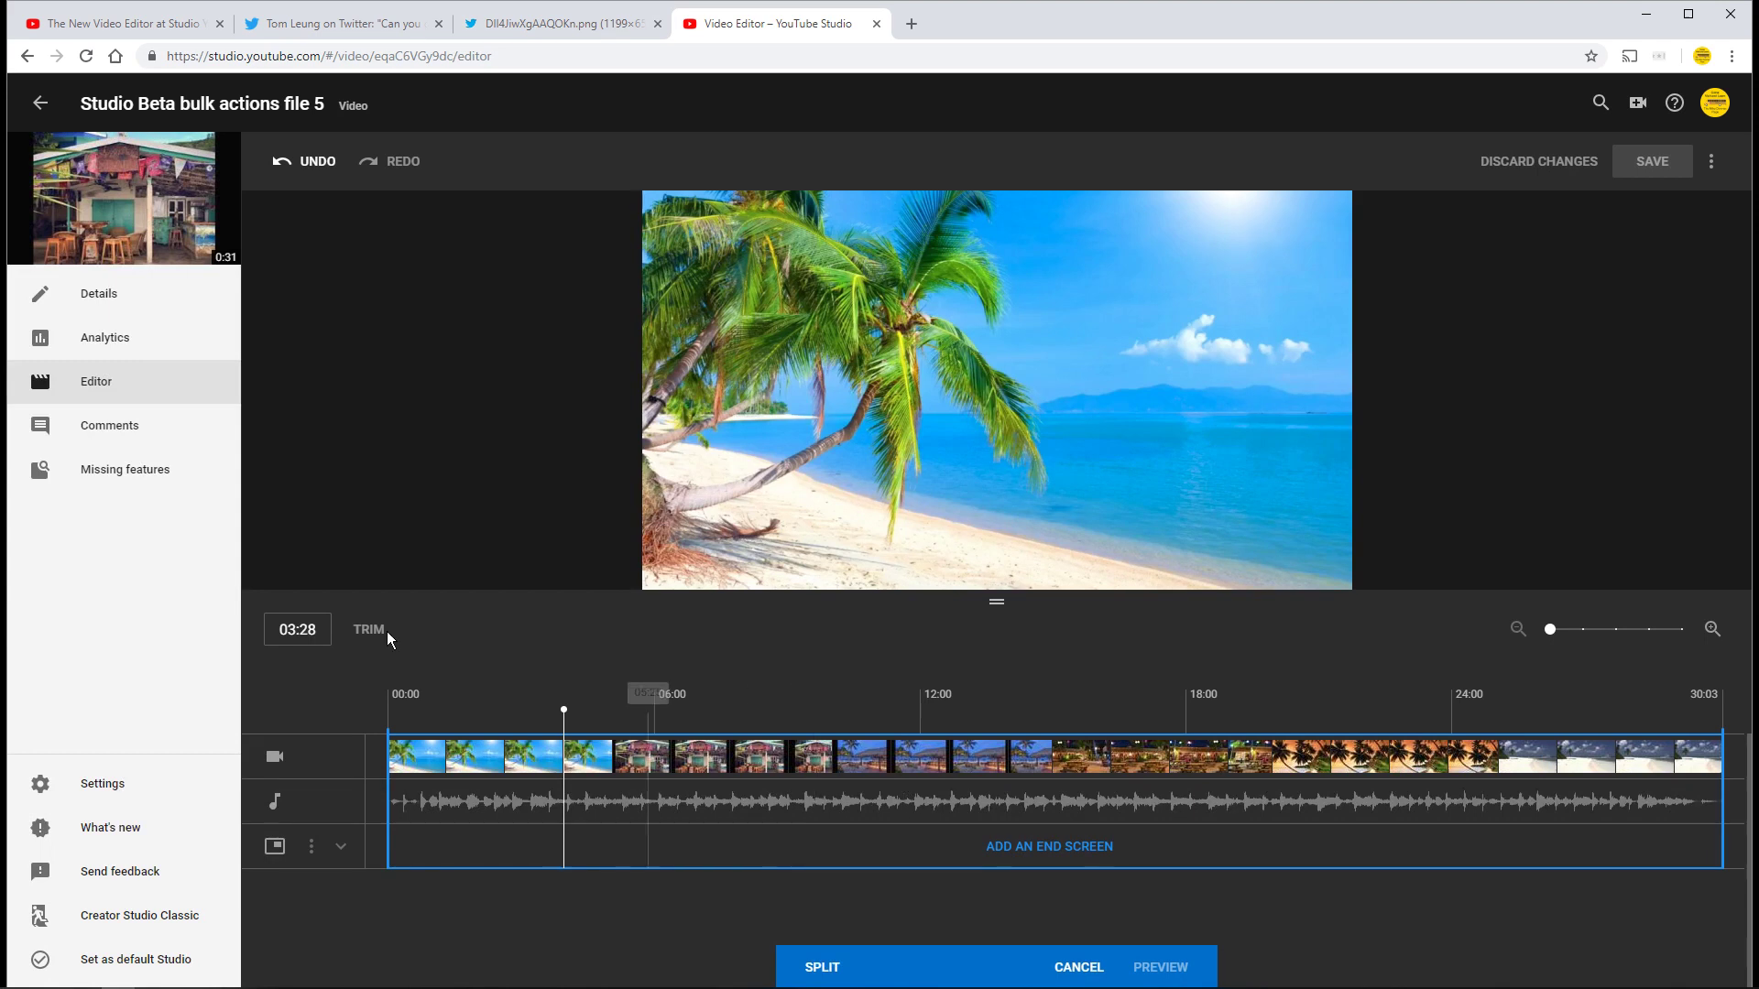
left_click(821, 969)
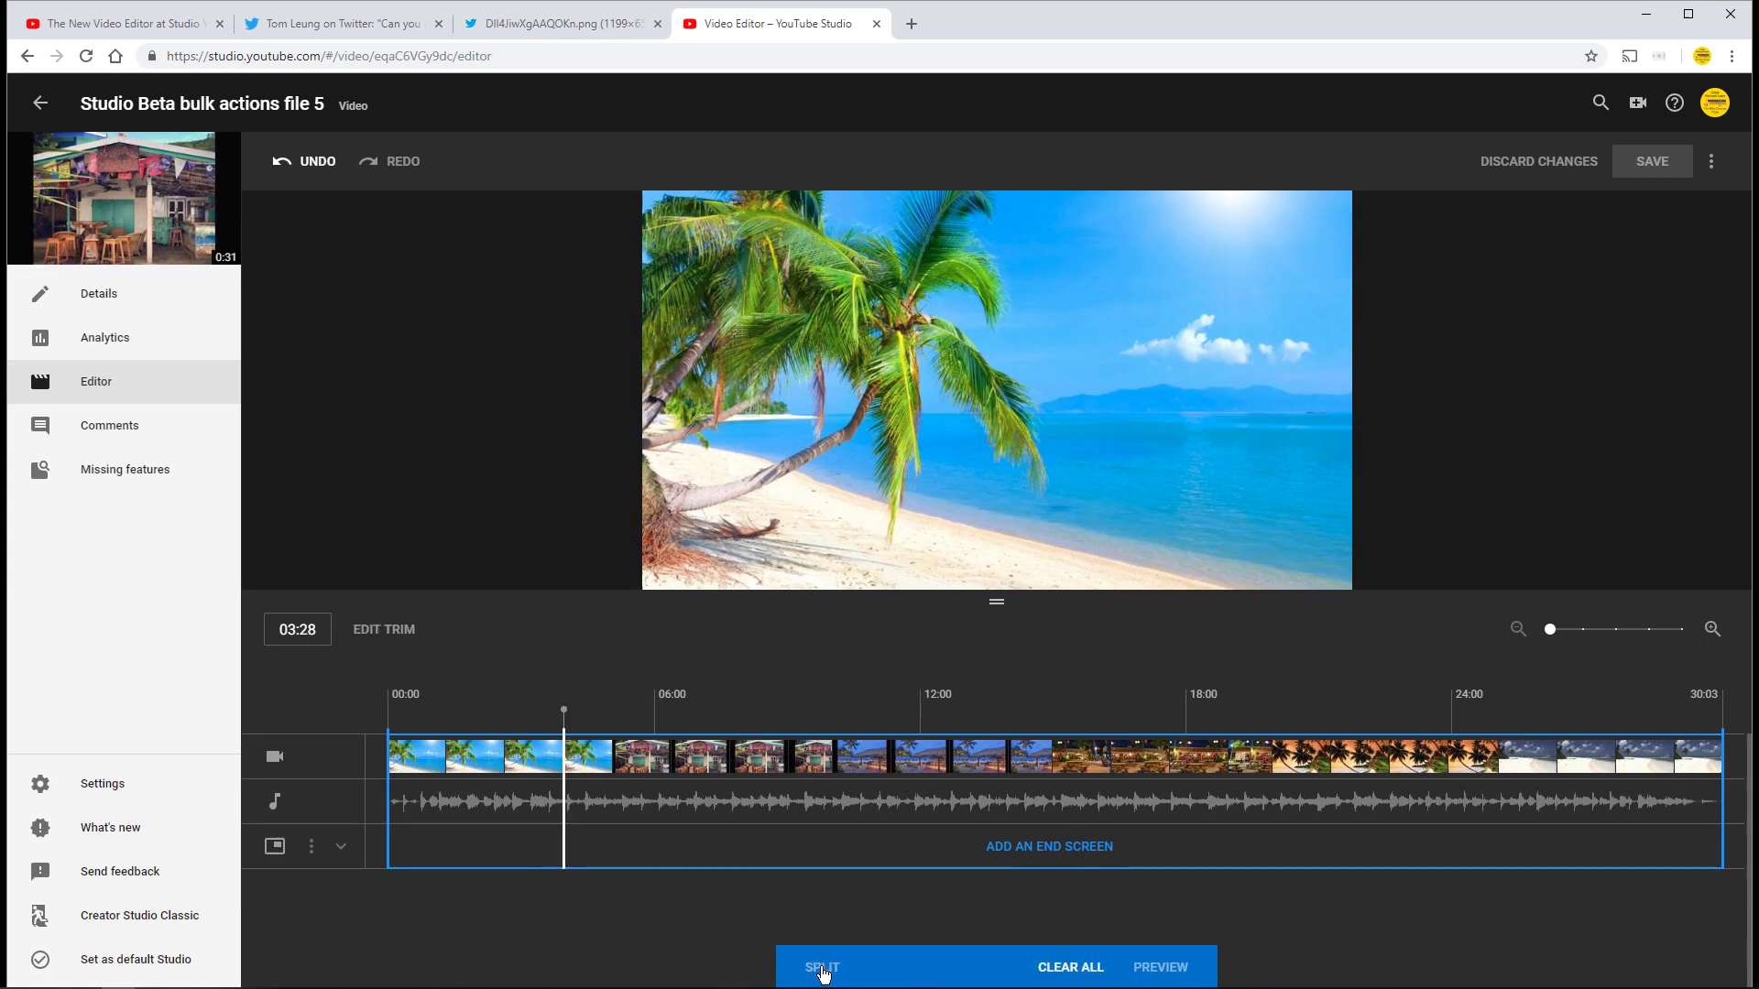
left_click(778, 775)
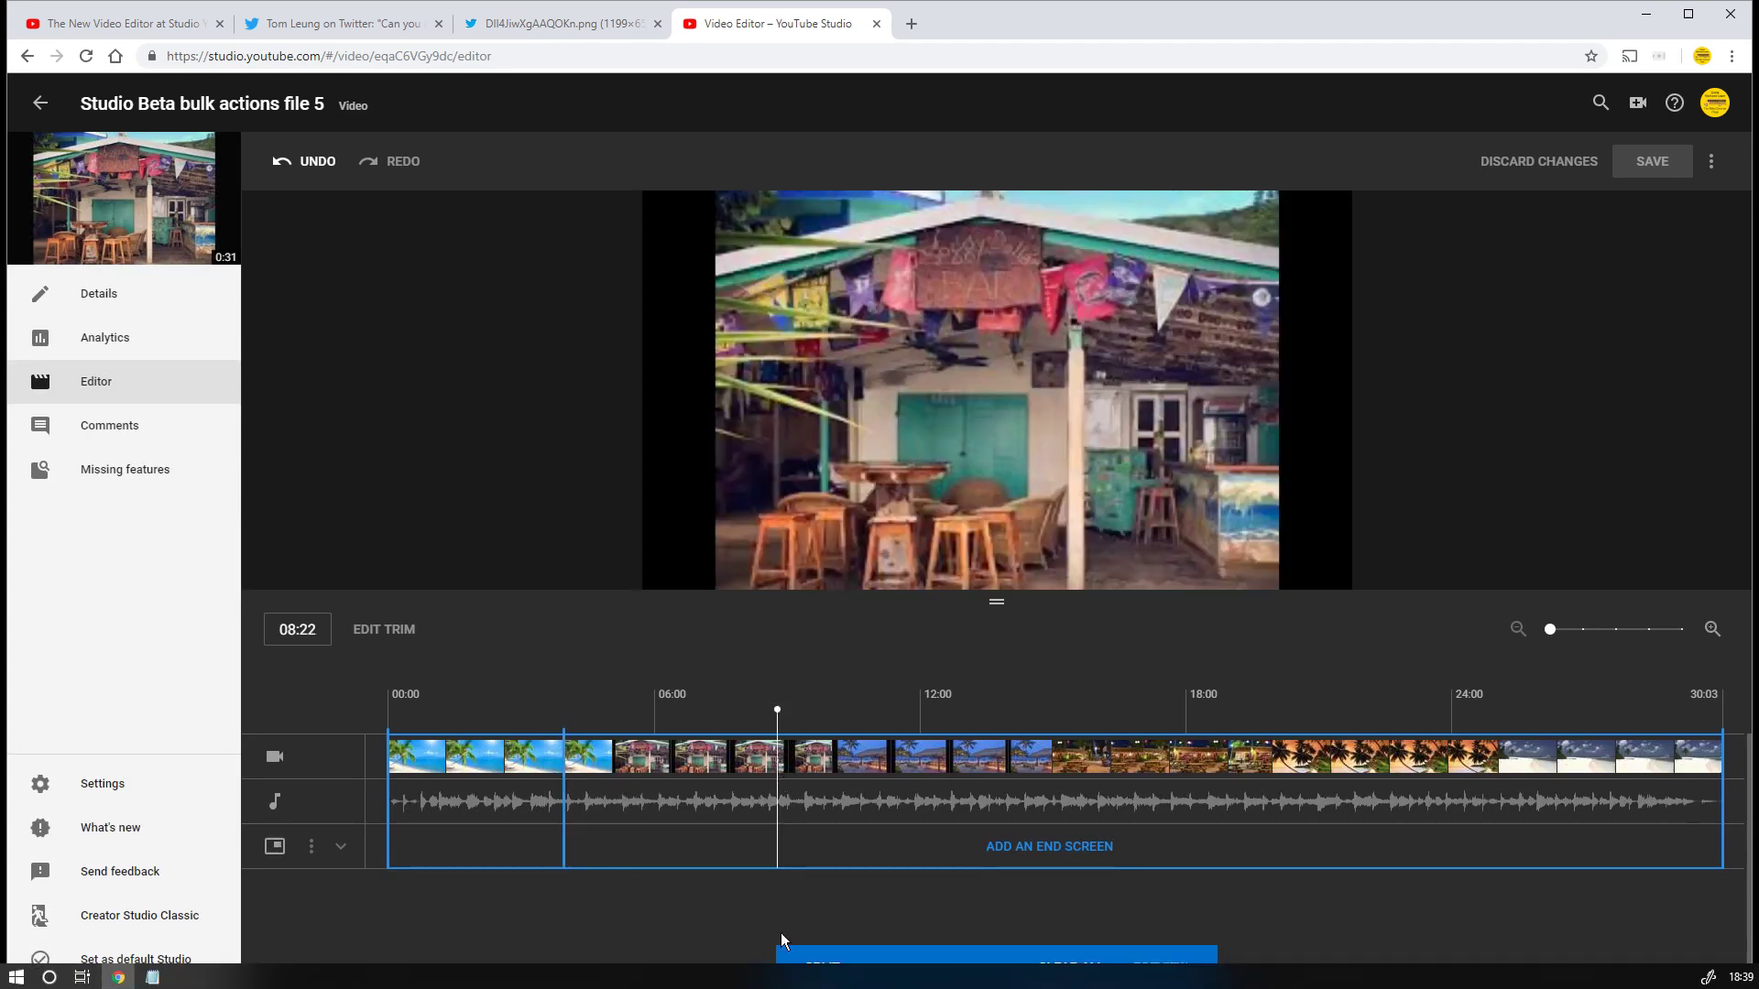
left_click(819, 968)
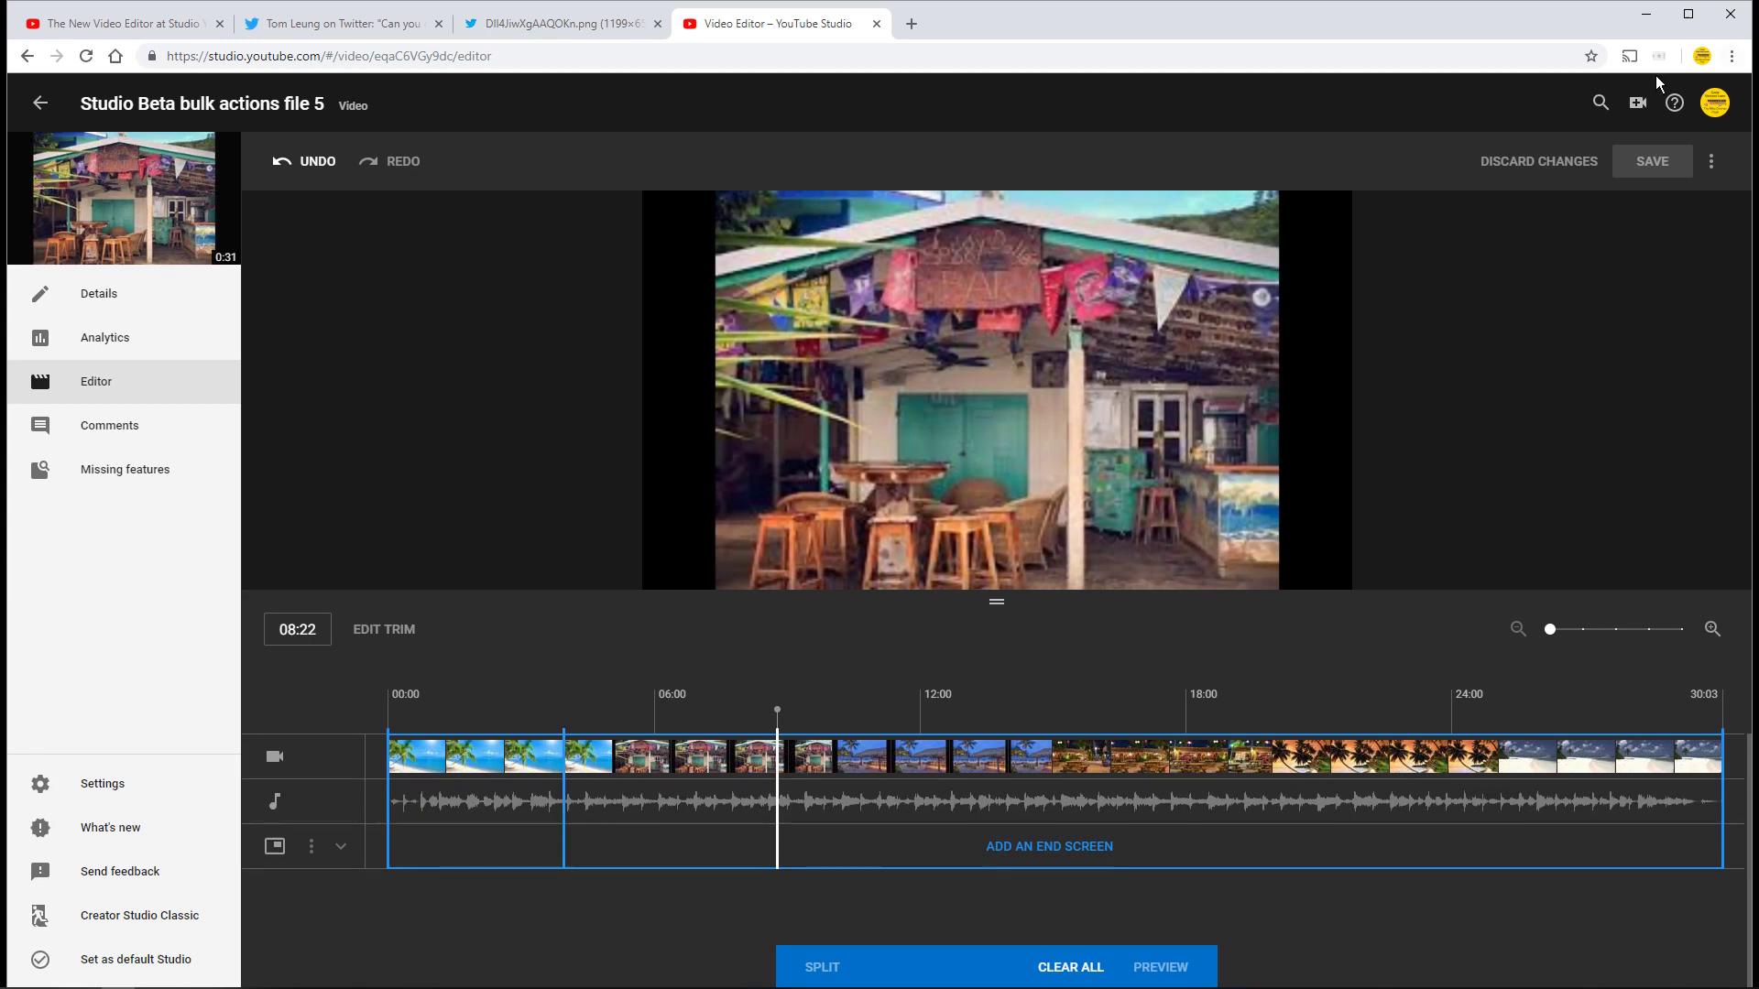
- Undo the splits until the timeline is untrimmed again
left_click(303, 165)
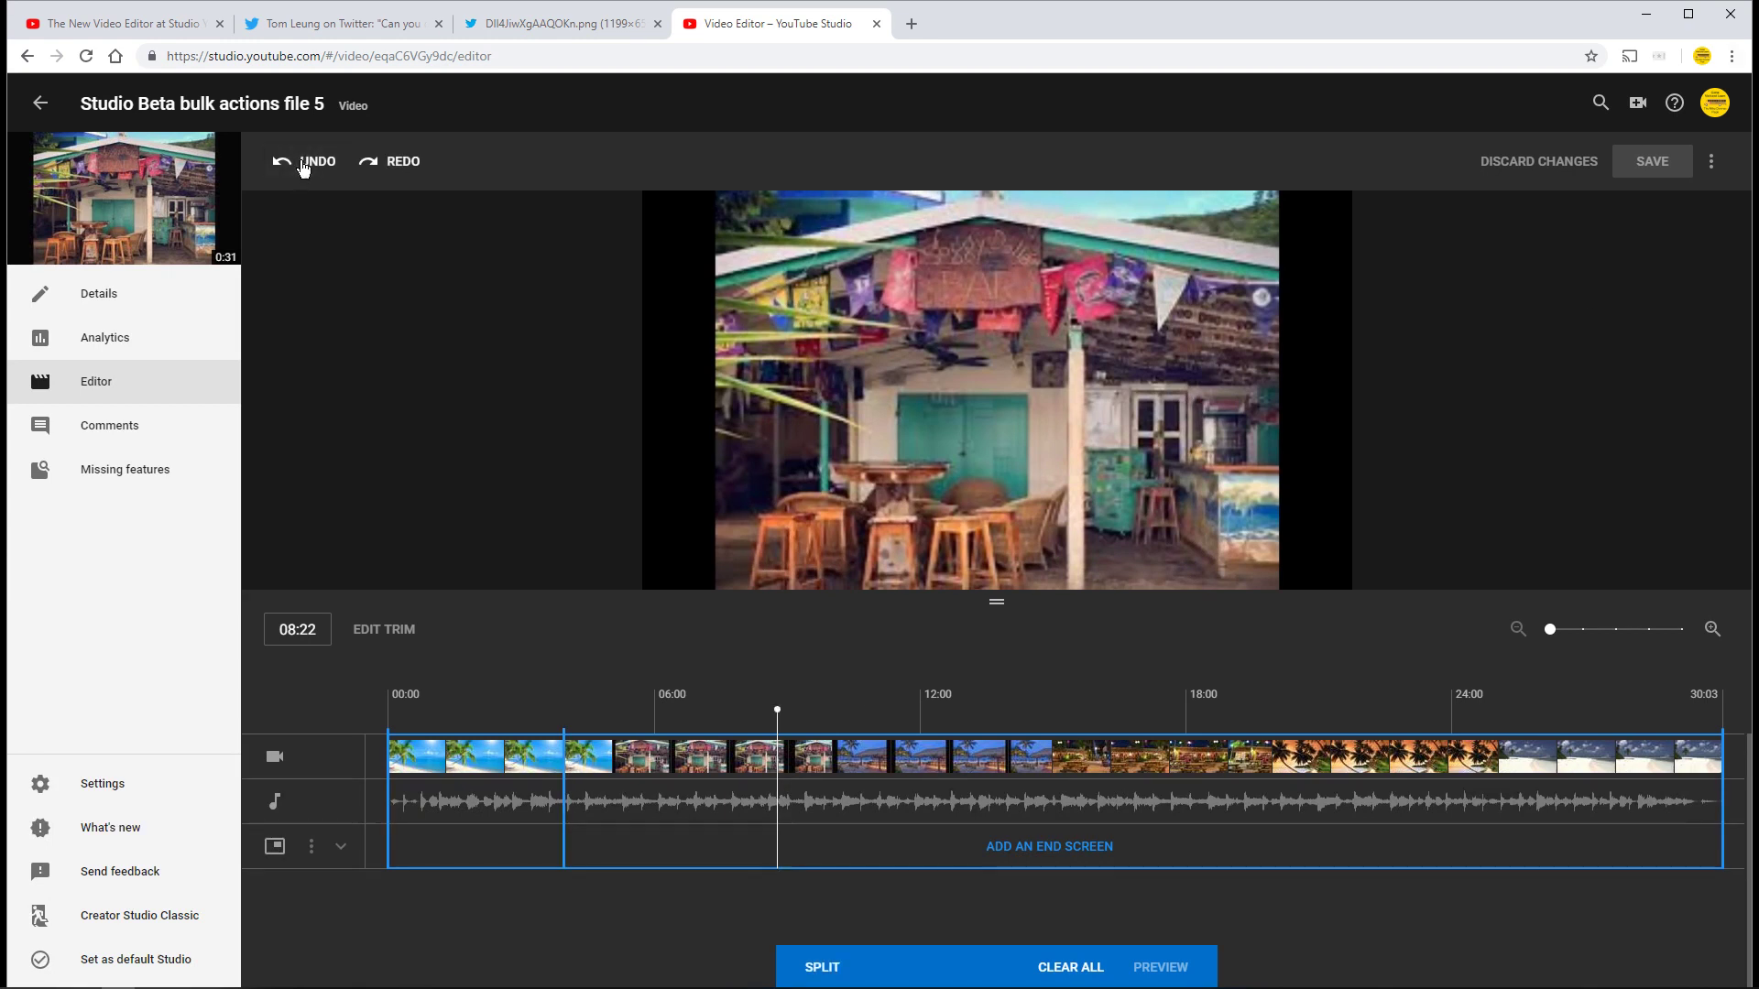
left_click(303, 165)
left_click(303, 165)
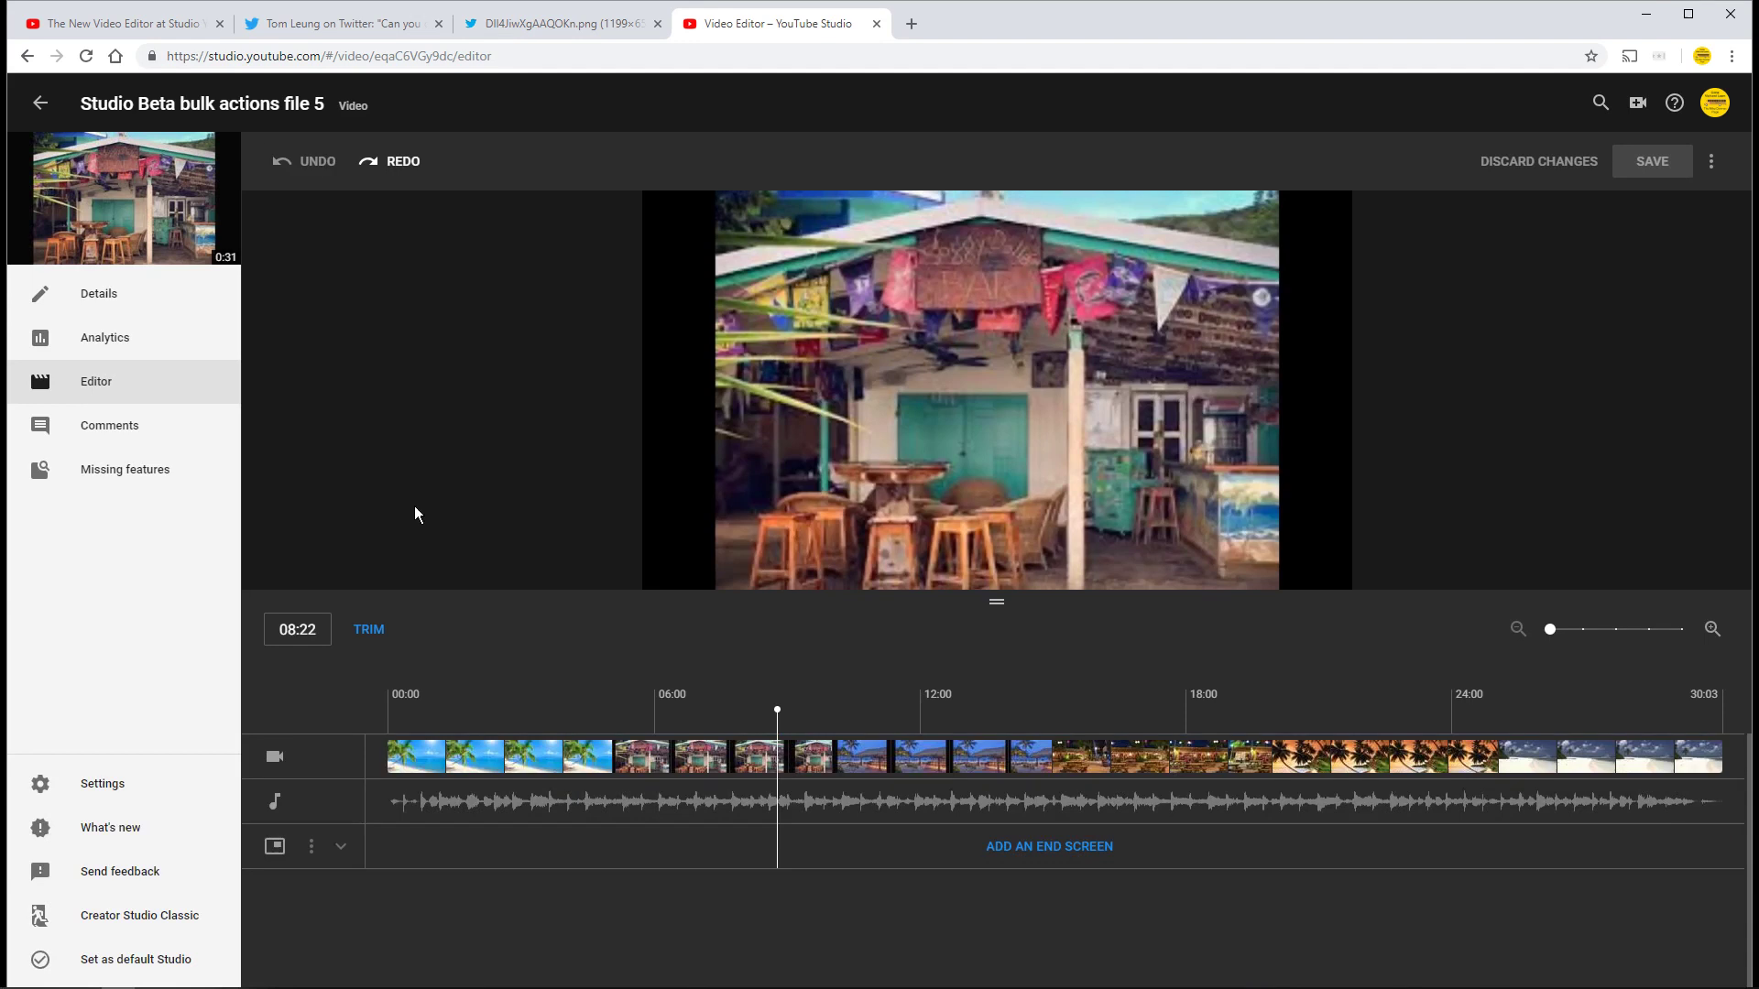
- Preview from 02:11 and park the playhead at 04:20, where the beach clip ends
left_click(495, 696)
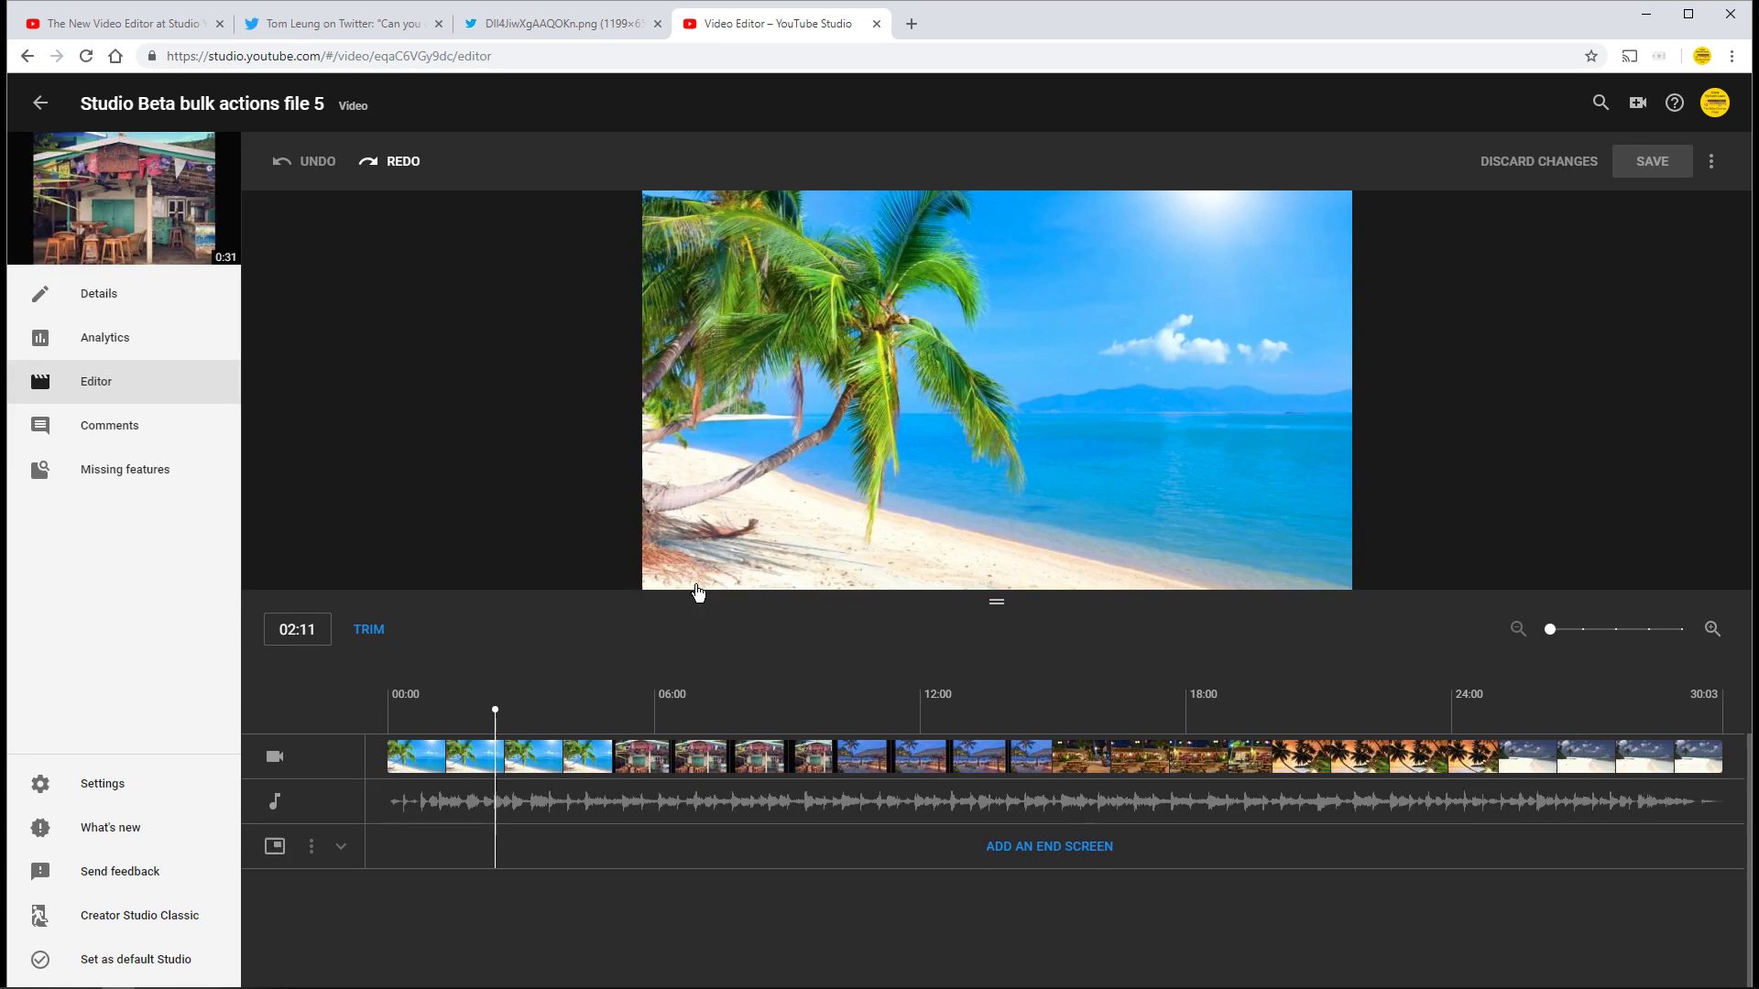
left_click(664, 574)
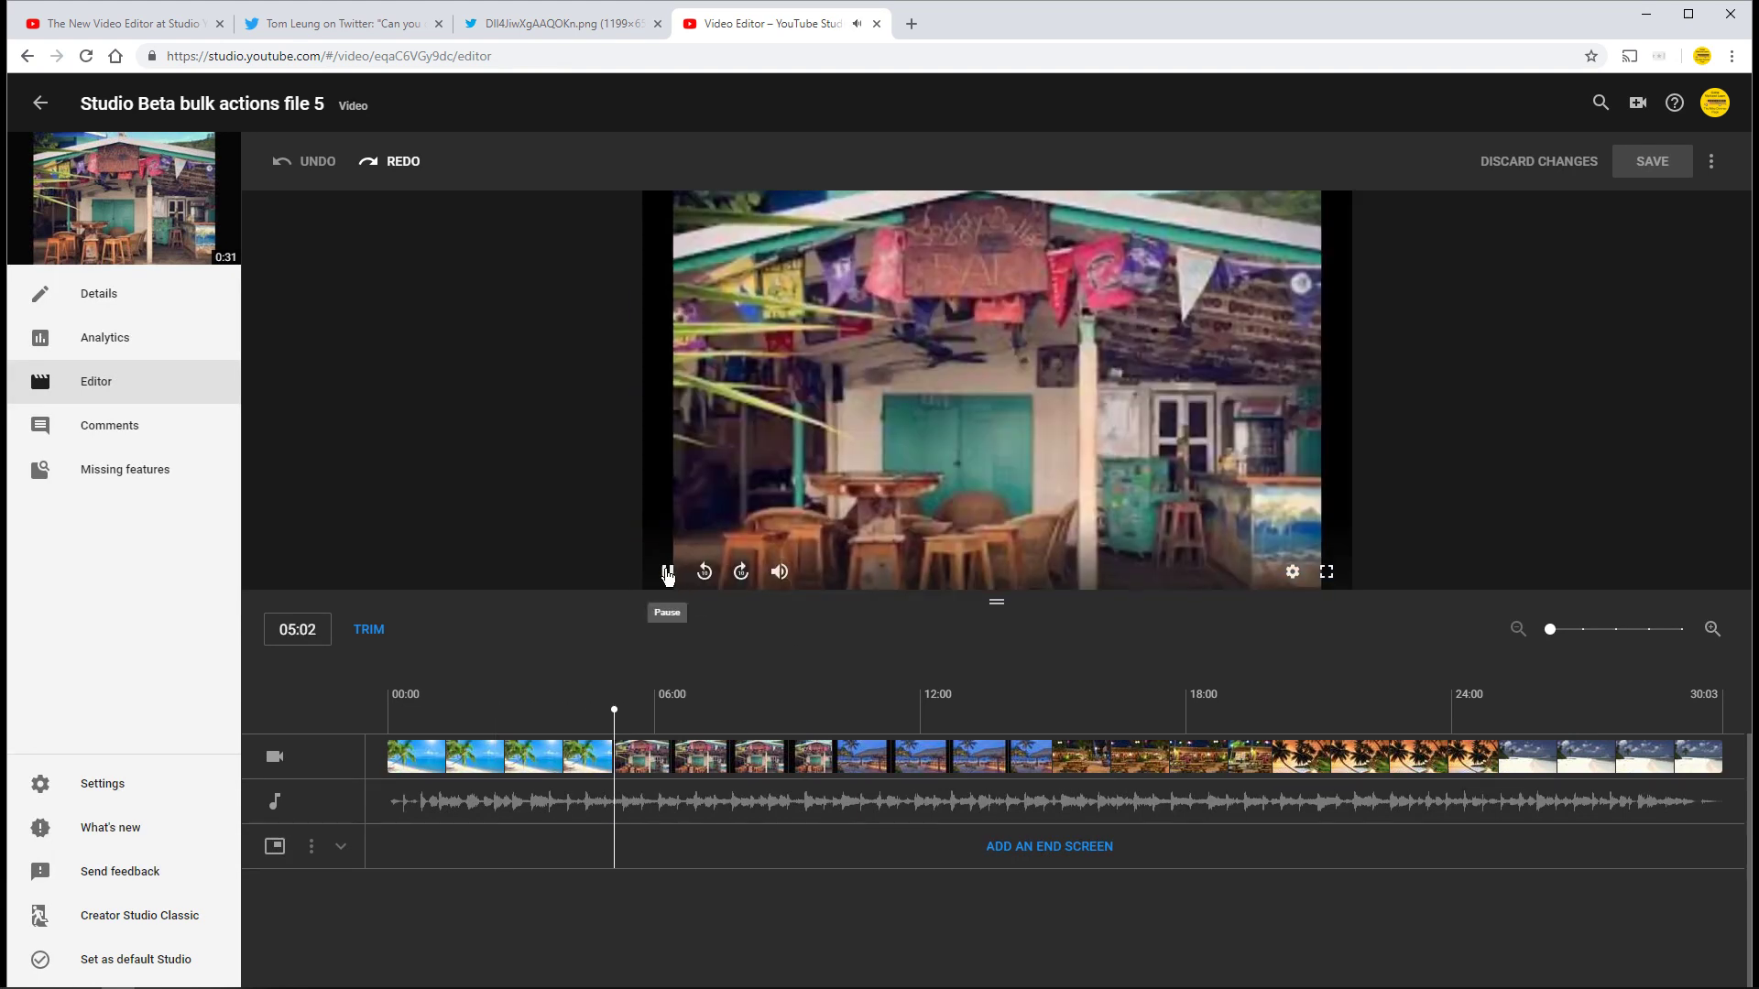
left_click(668, 574)
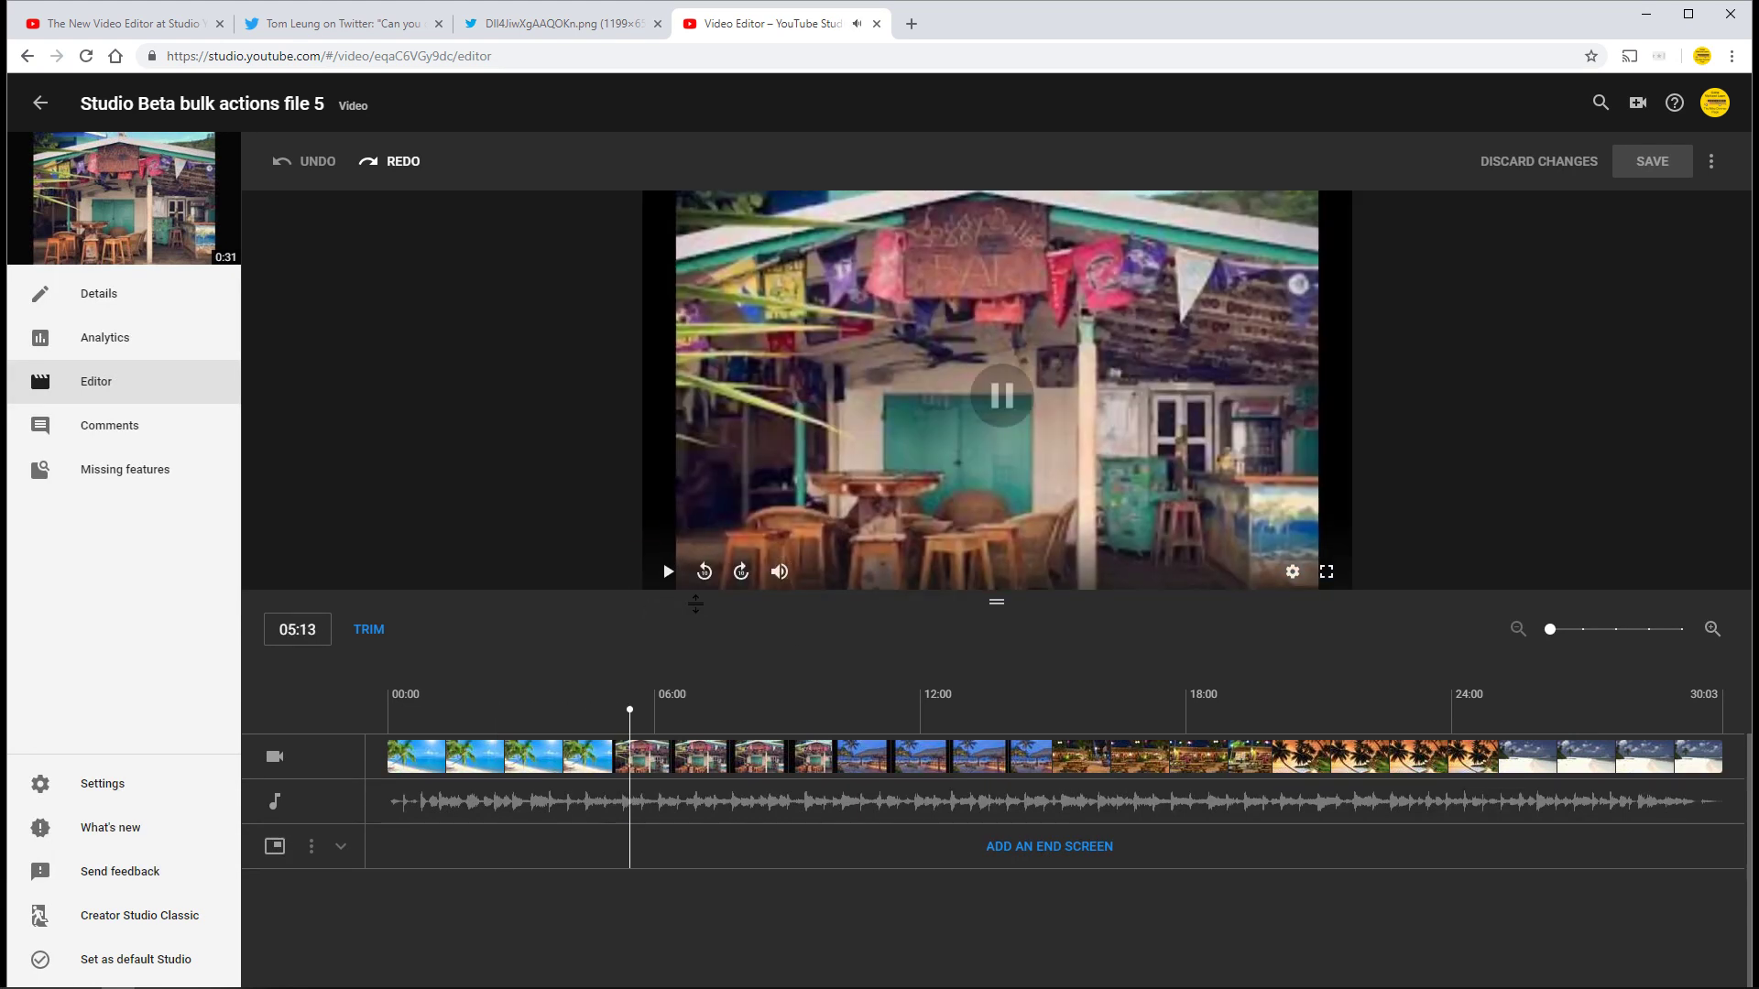
left_click(596, 723)
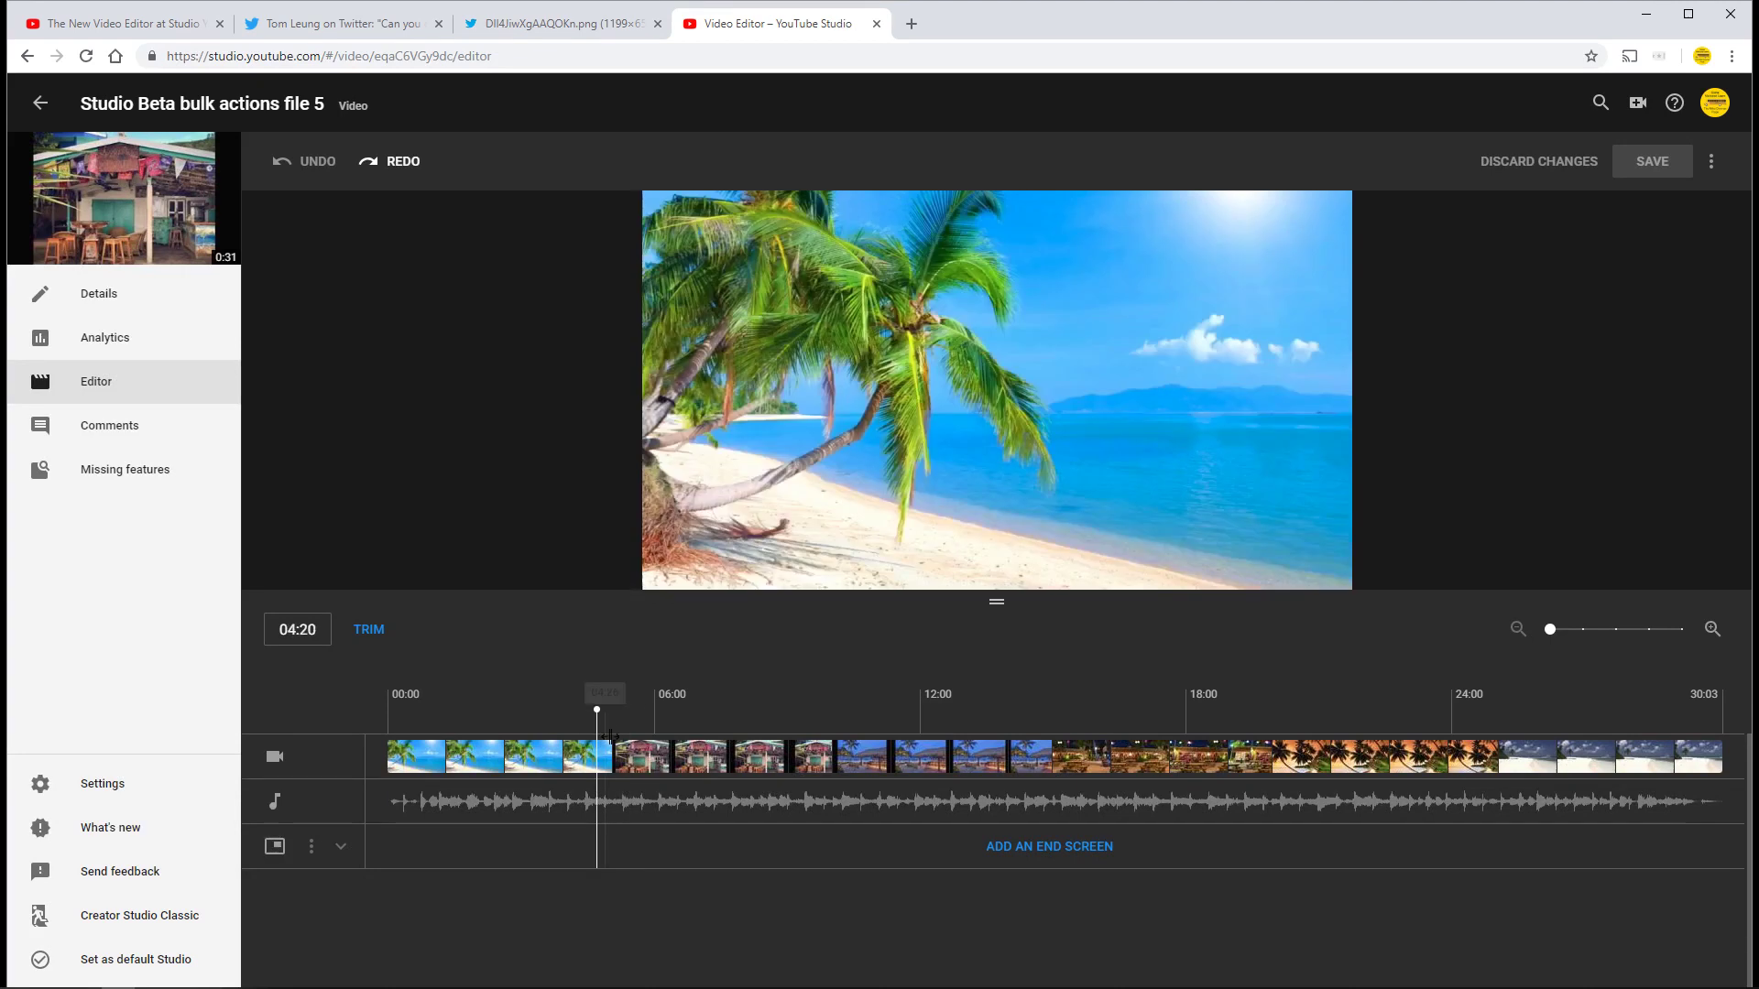
- Split at about 04:20 in trim mode and extend the cut section to about 10:08
left_click(366, 632)
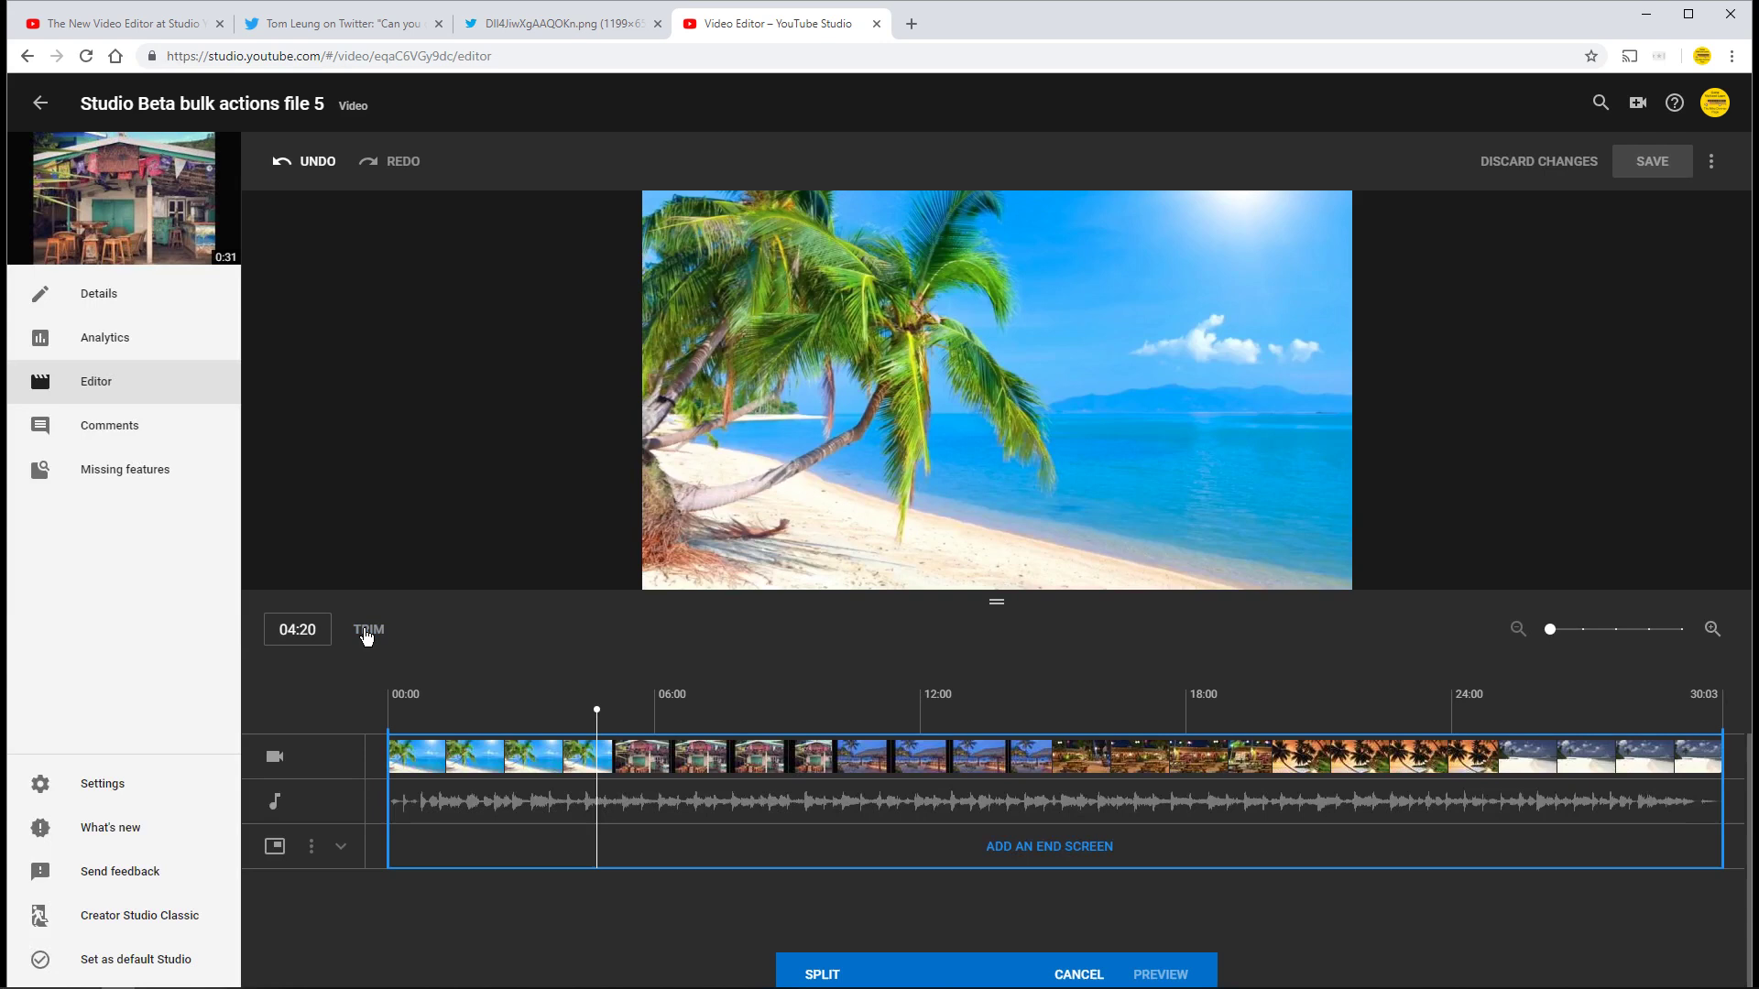
left_click(822, 969)
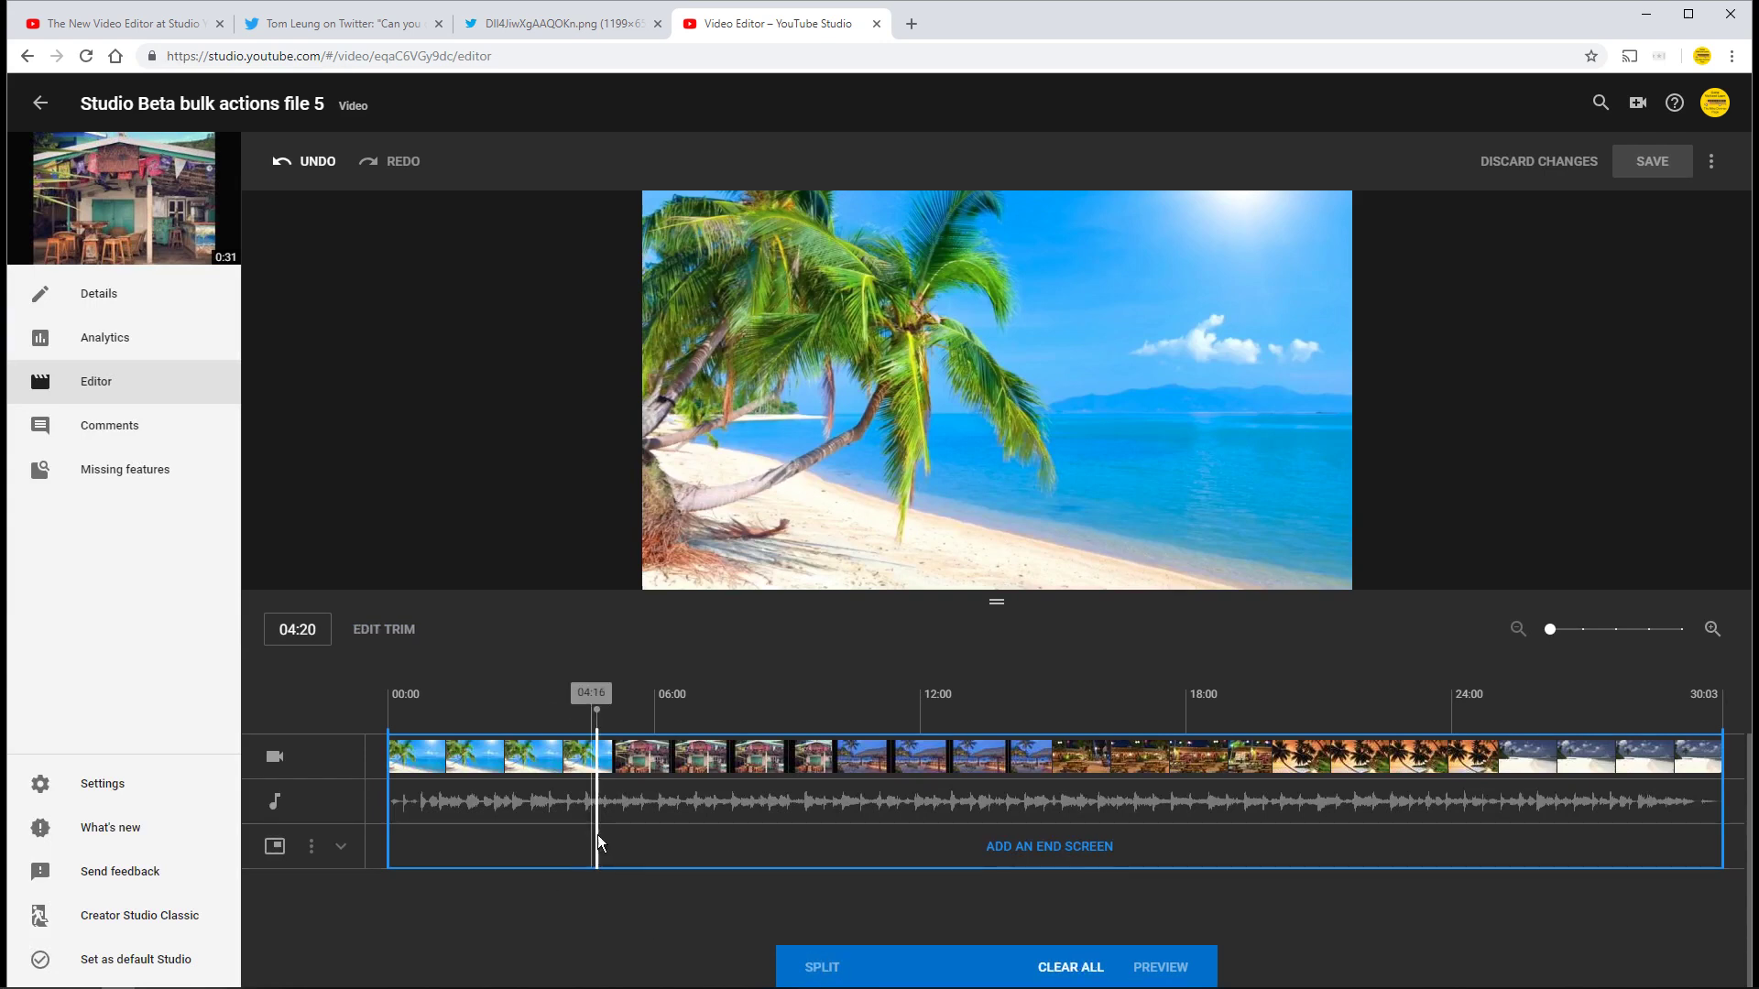
mouse_move(597, 830)
left_mouse_down()
mouse_move(867, 844)
mouse_move(821, 828)
mouse_move(844, 835)
left_mouse_up()
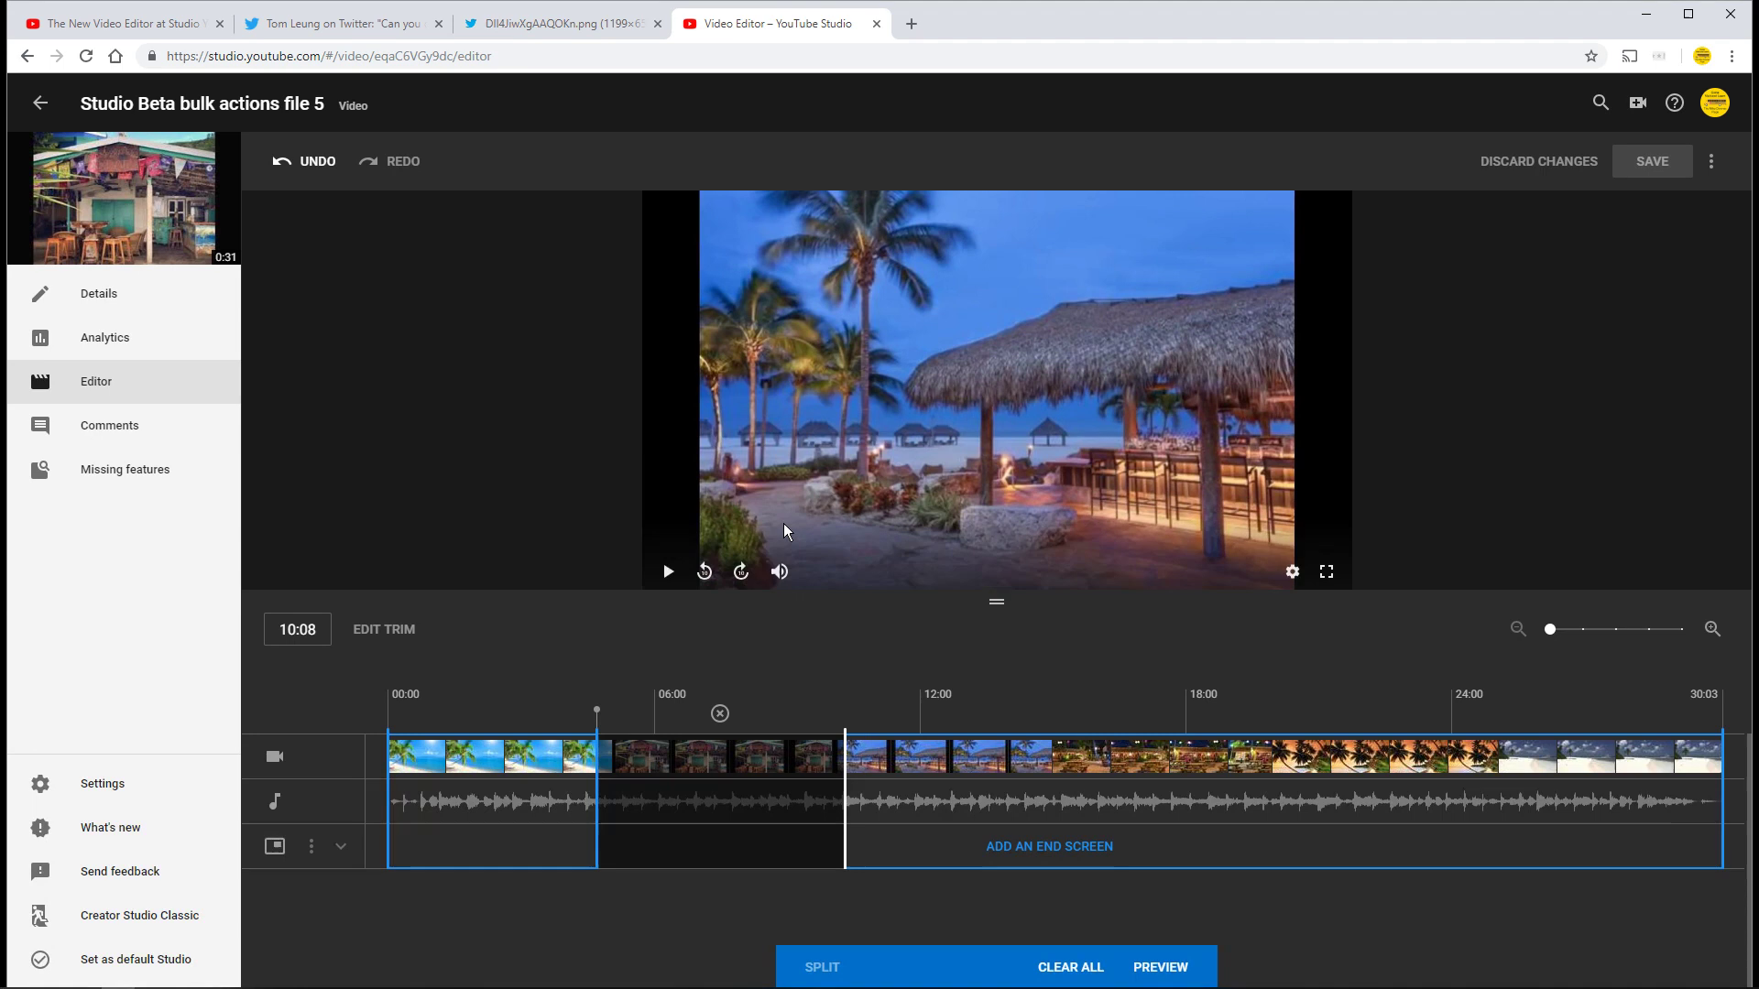
left_click(668, 573)
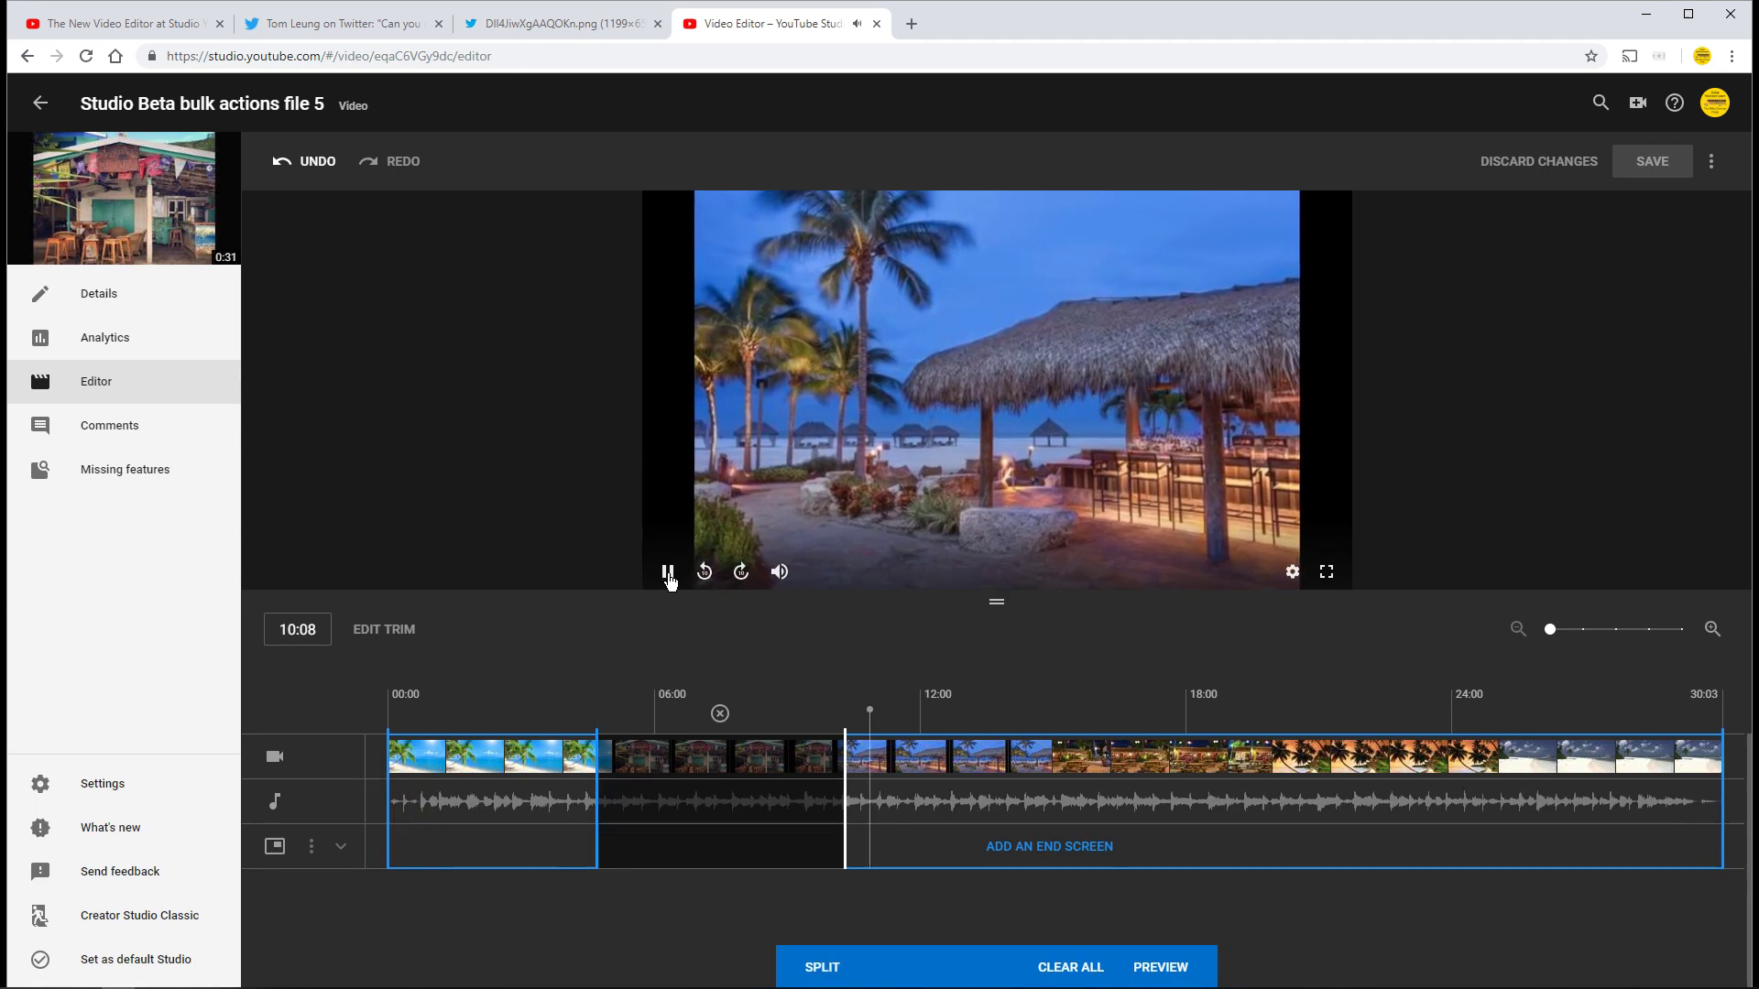
left_click(448, 777)
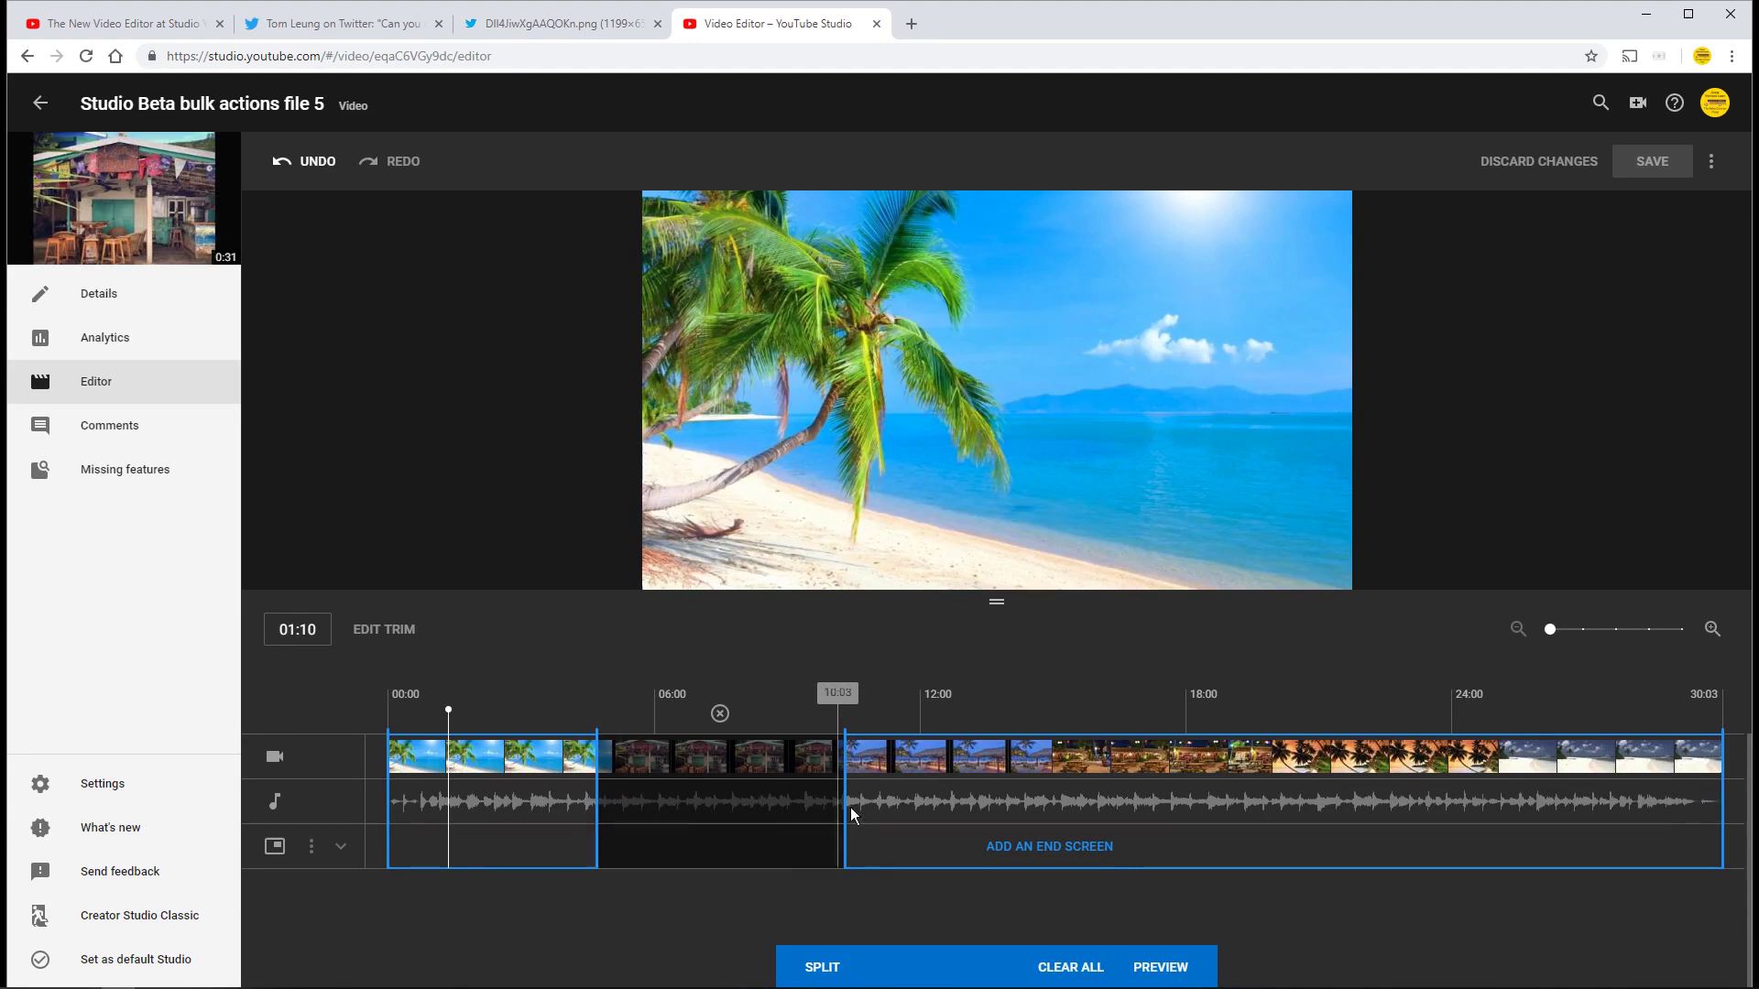
left_click(667, 572)
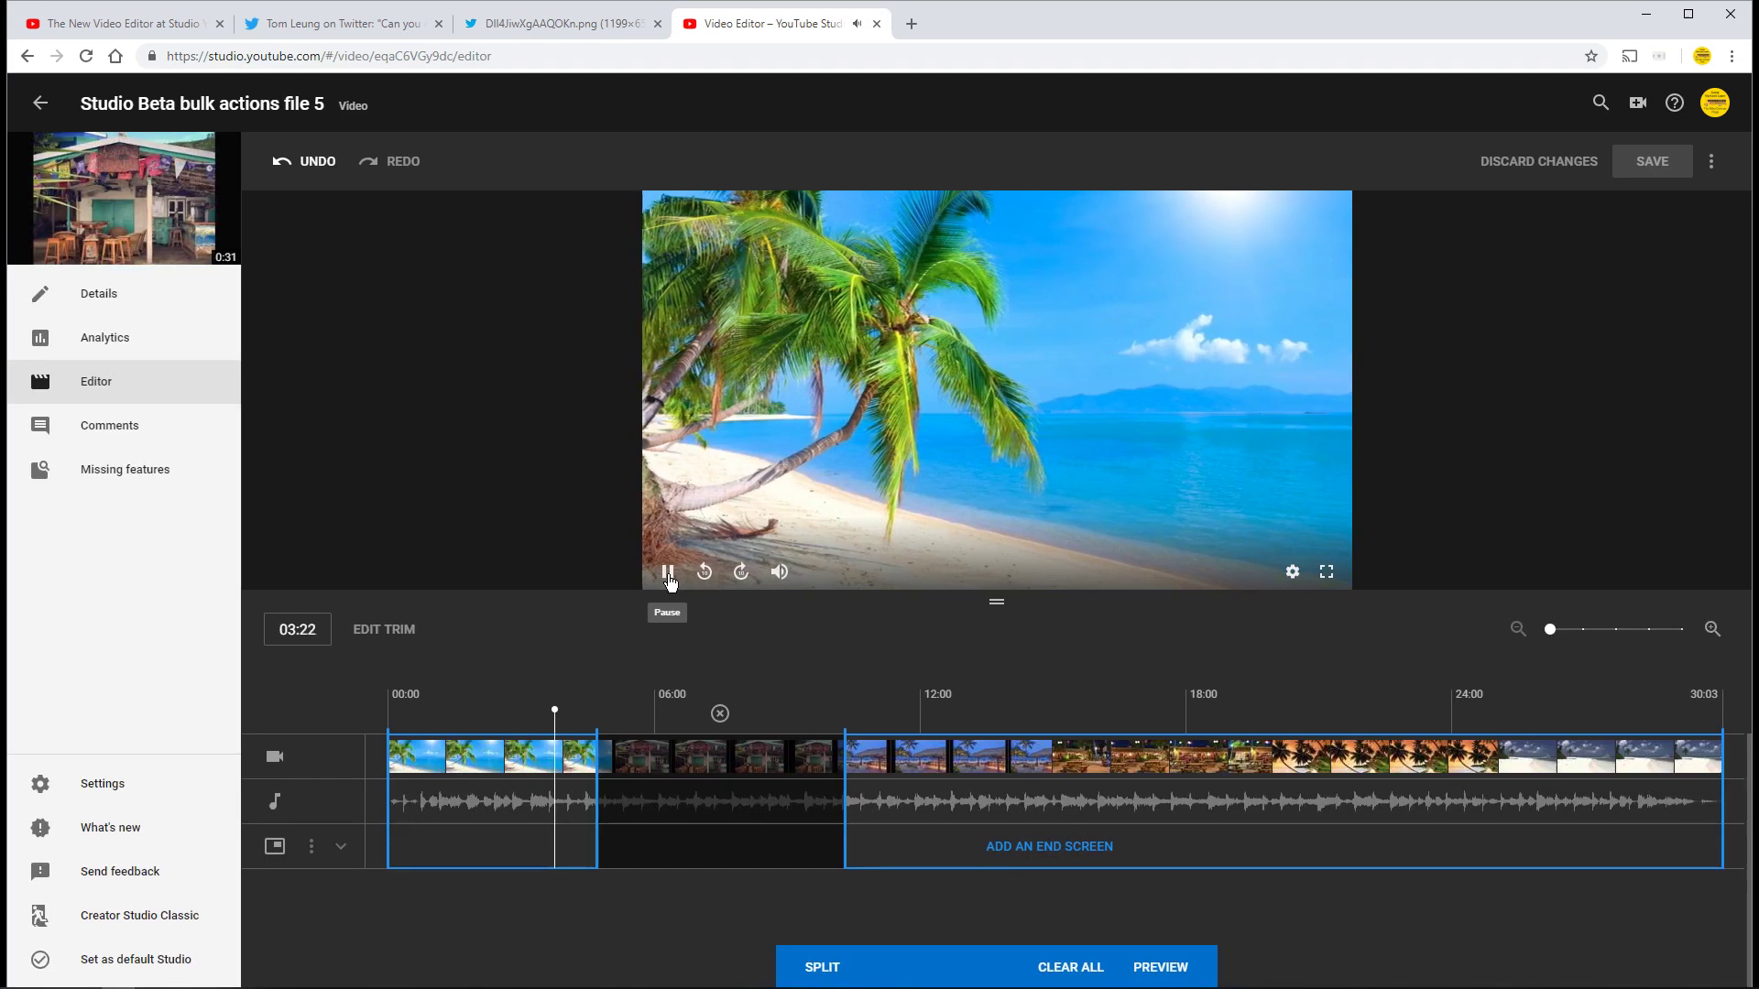
left_click(668, 573)
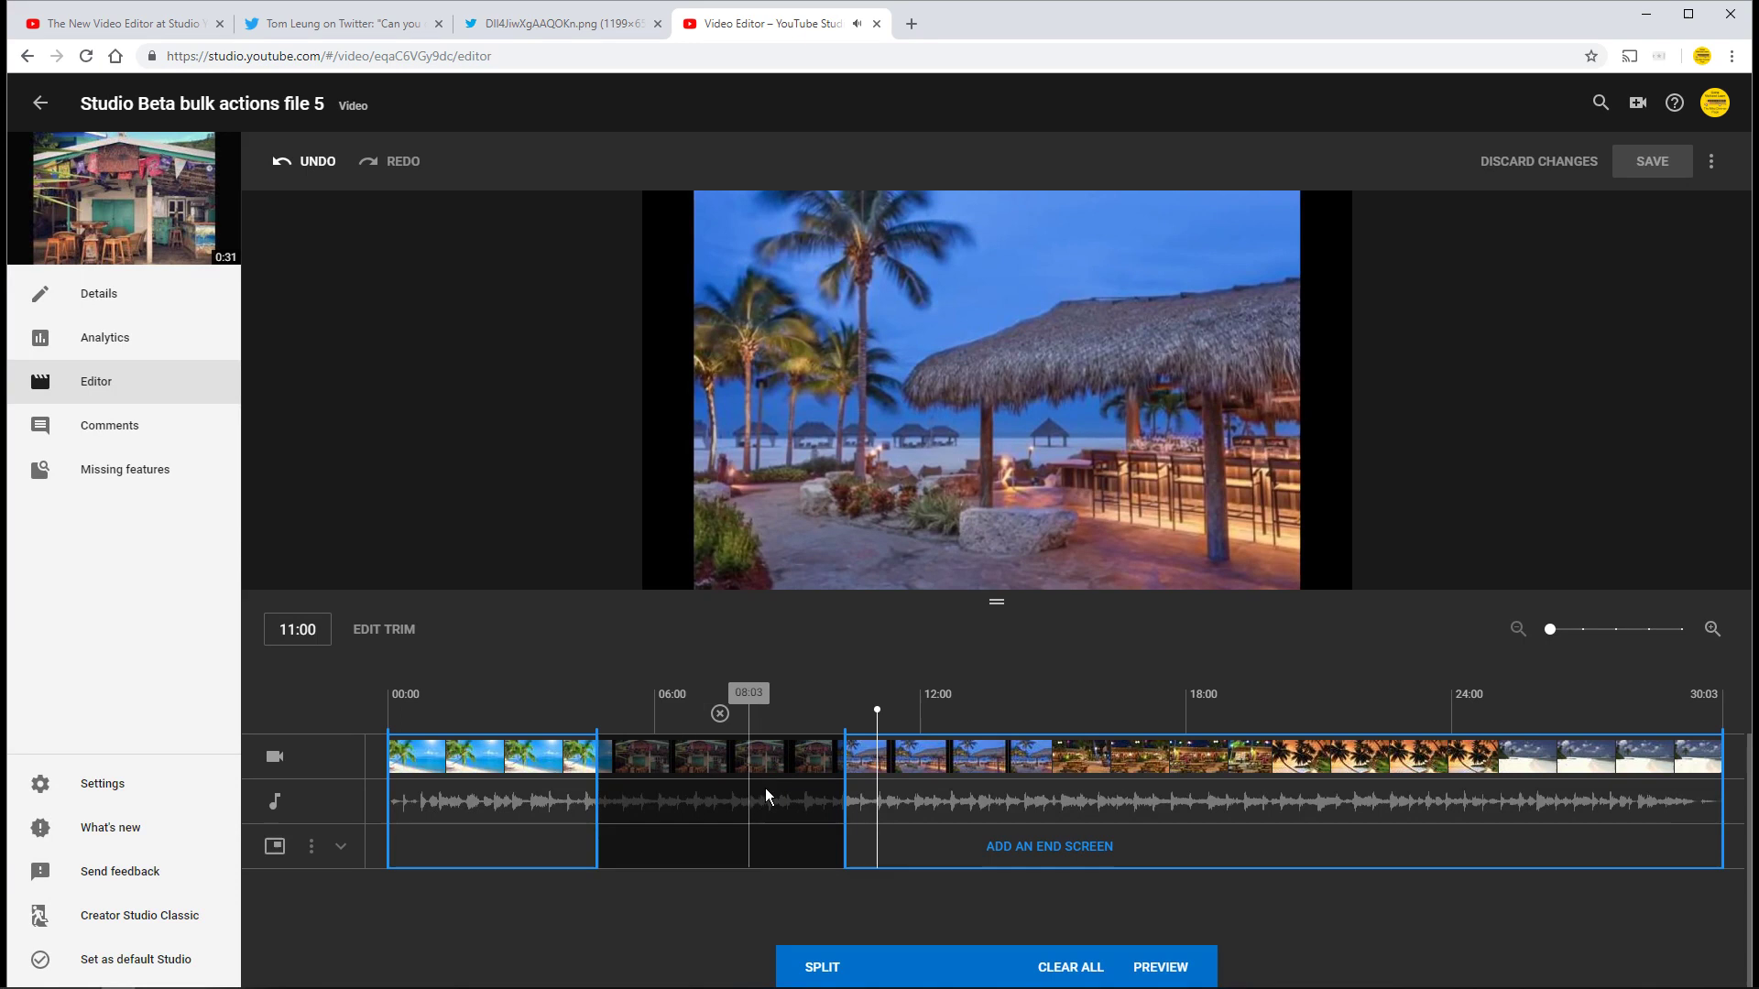
left_click(668, 573)
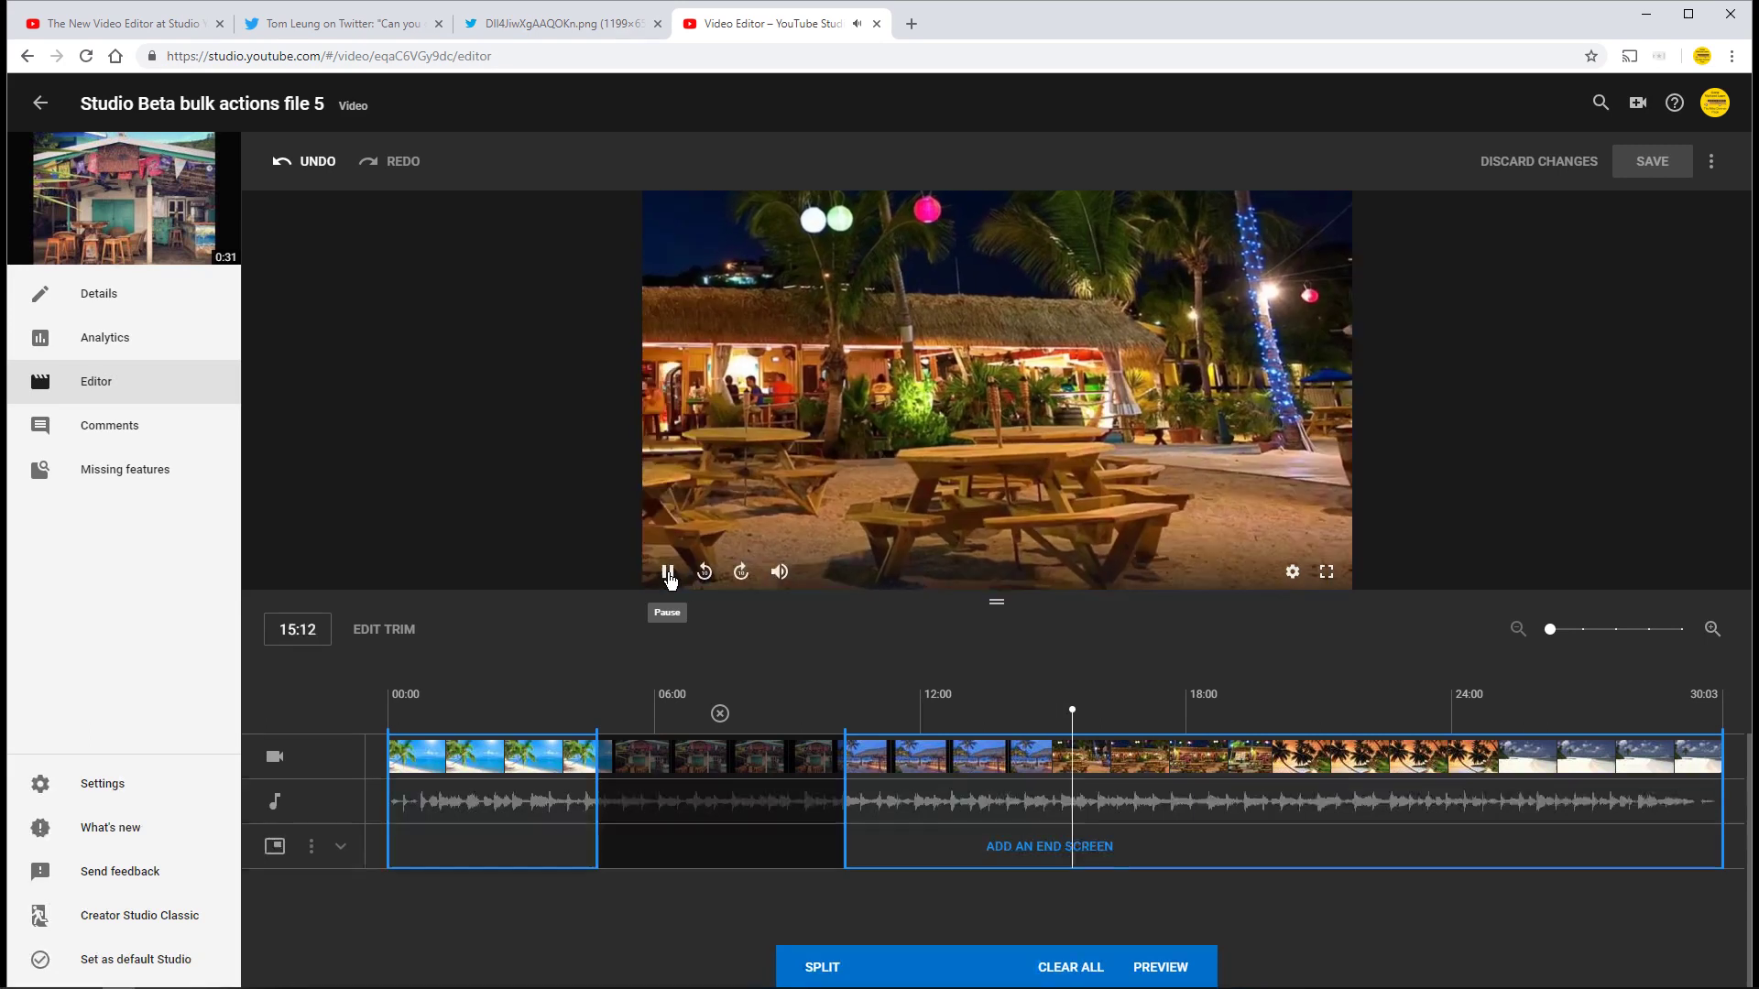
left_click(668, 577)
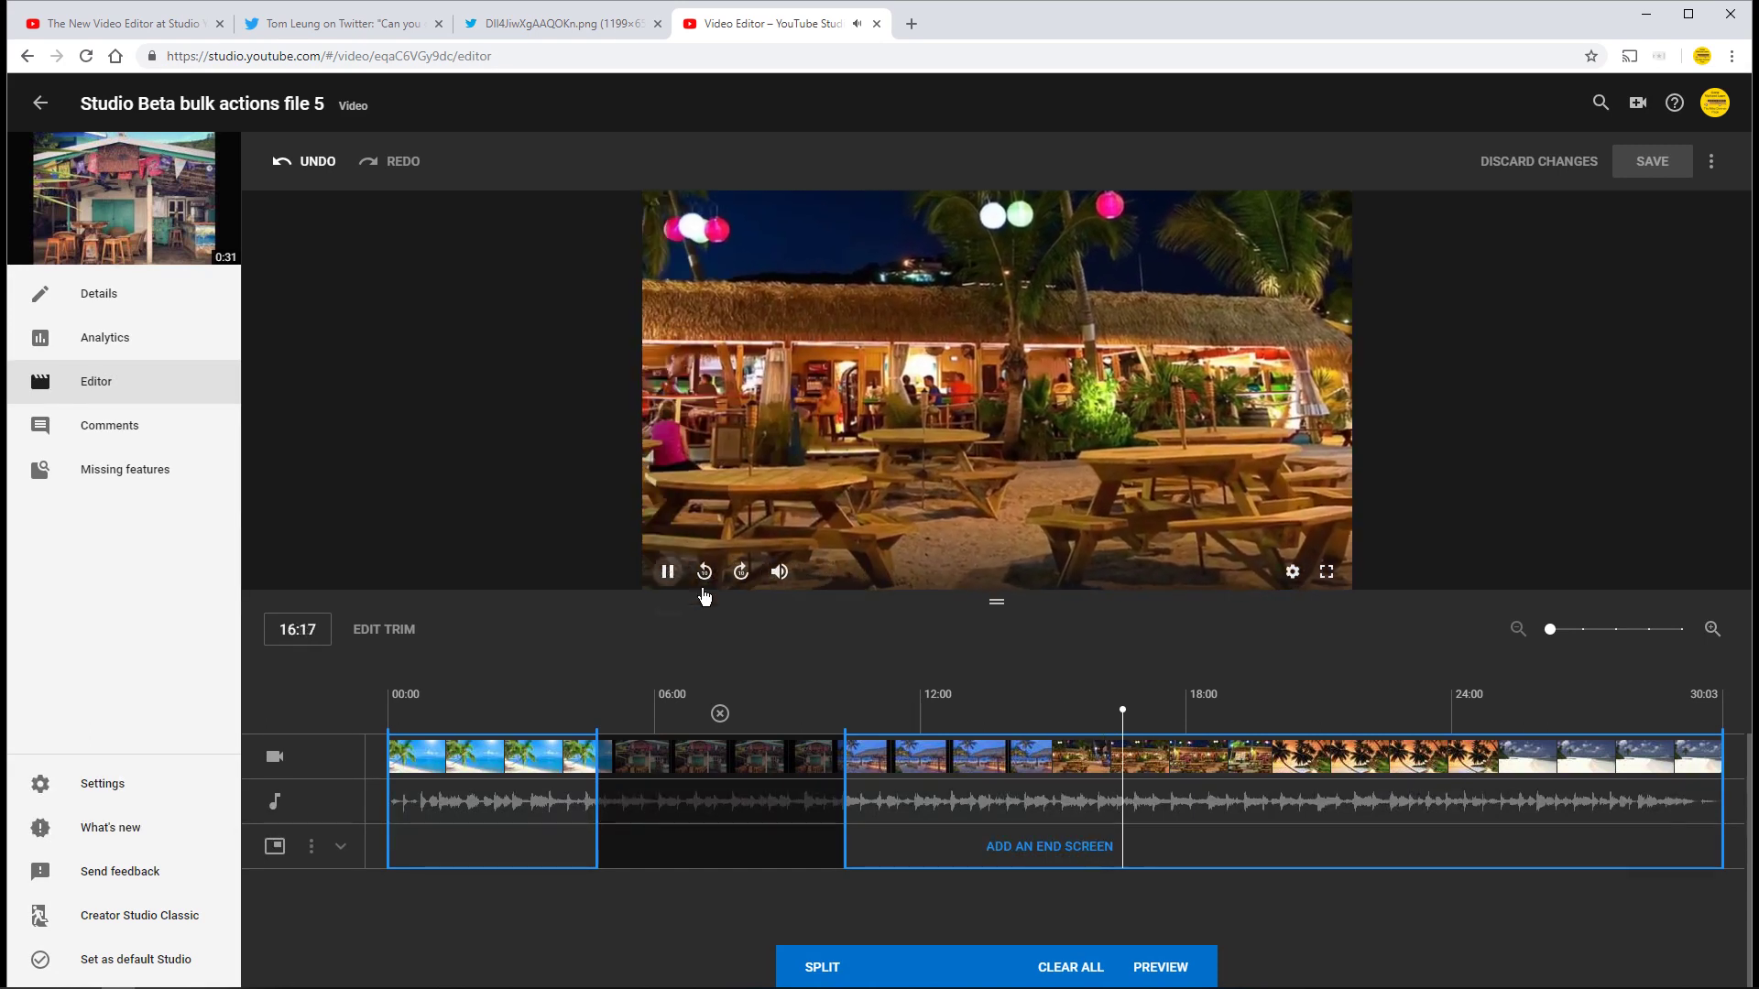
- Split at about 14:18 and widen the second cut section to about 21:03
left_click(1003, 718)
mouse_move(1003, 717)
left_mouse_down()
mouse_move(1056, 719)
mouse_move(1036, 716)
left_mouse_up()
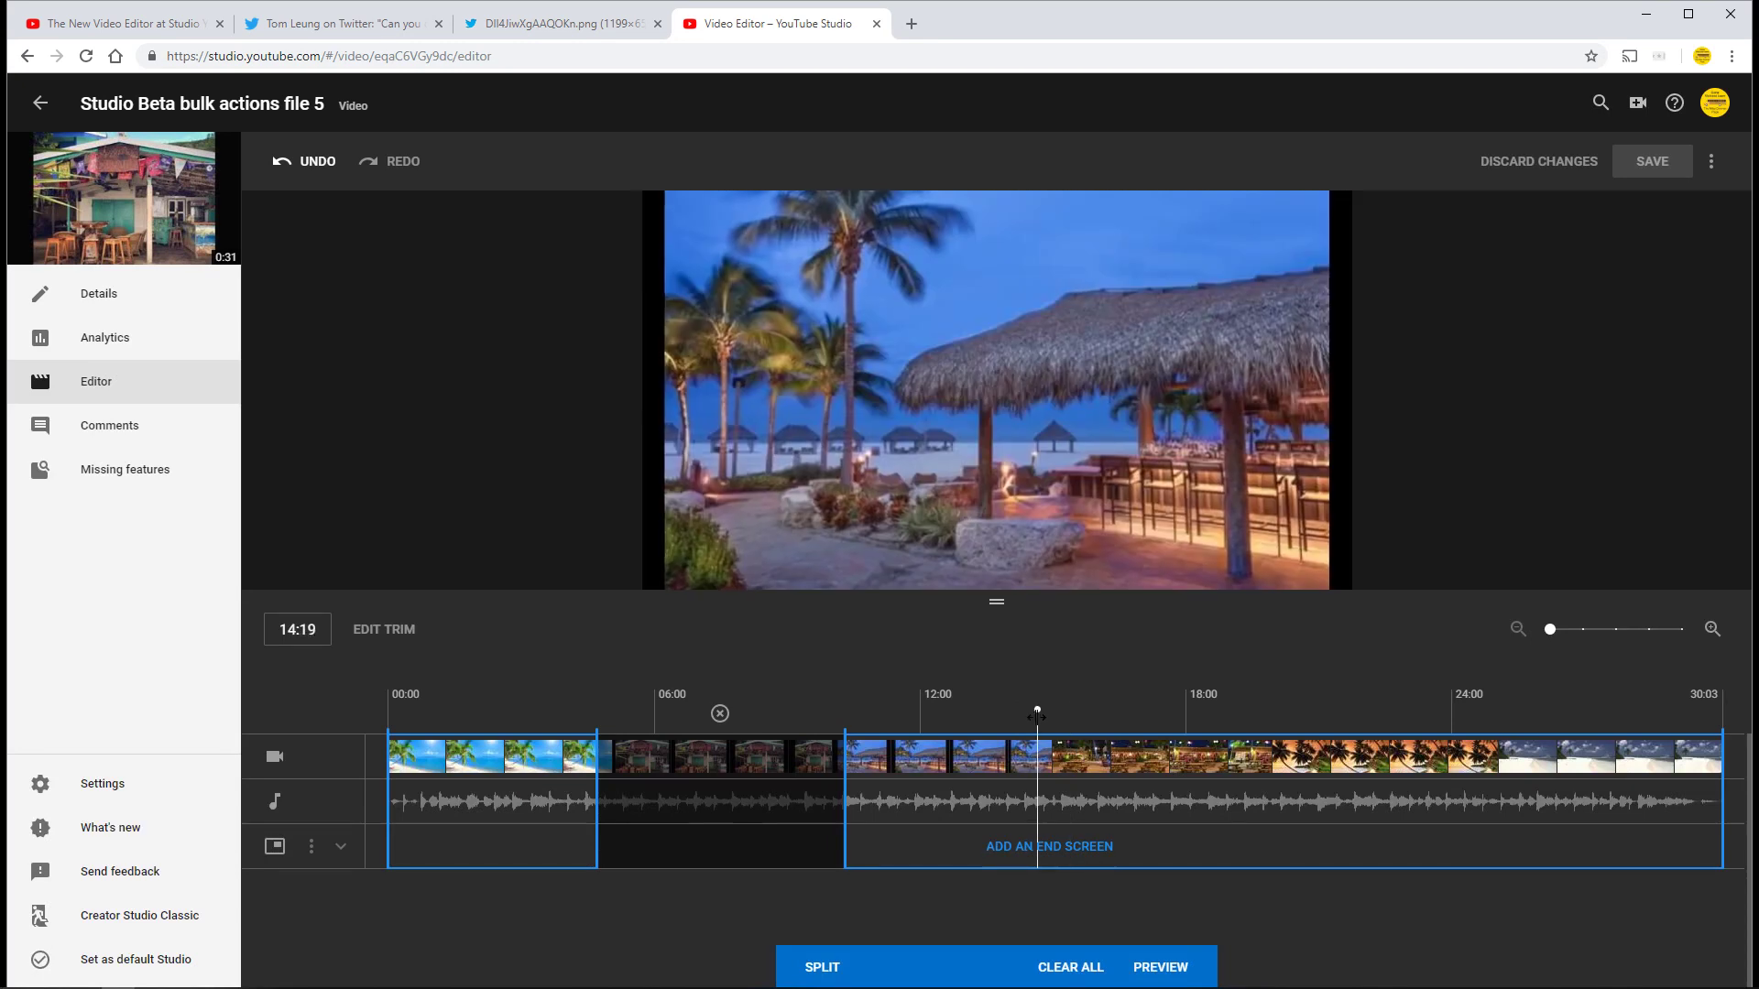
left_click(821, 967)
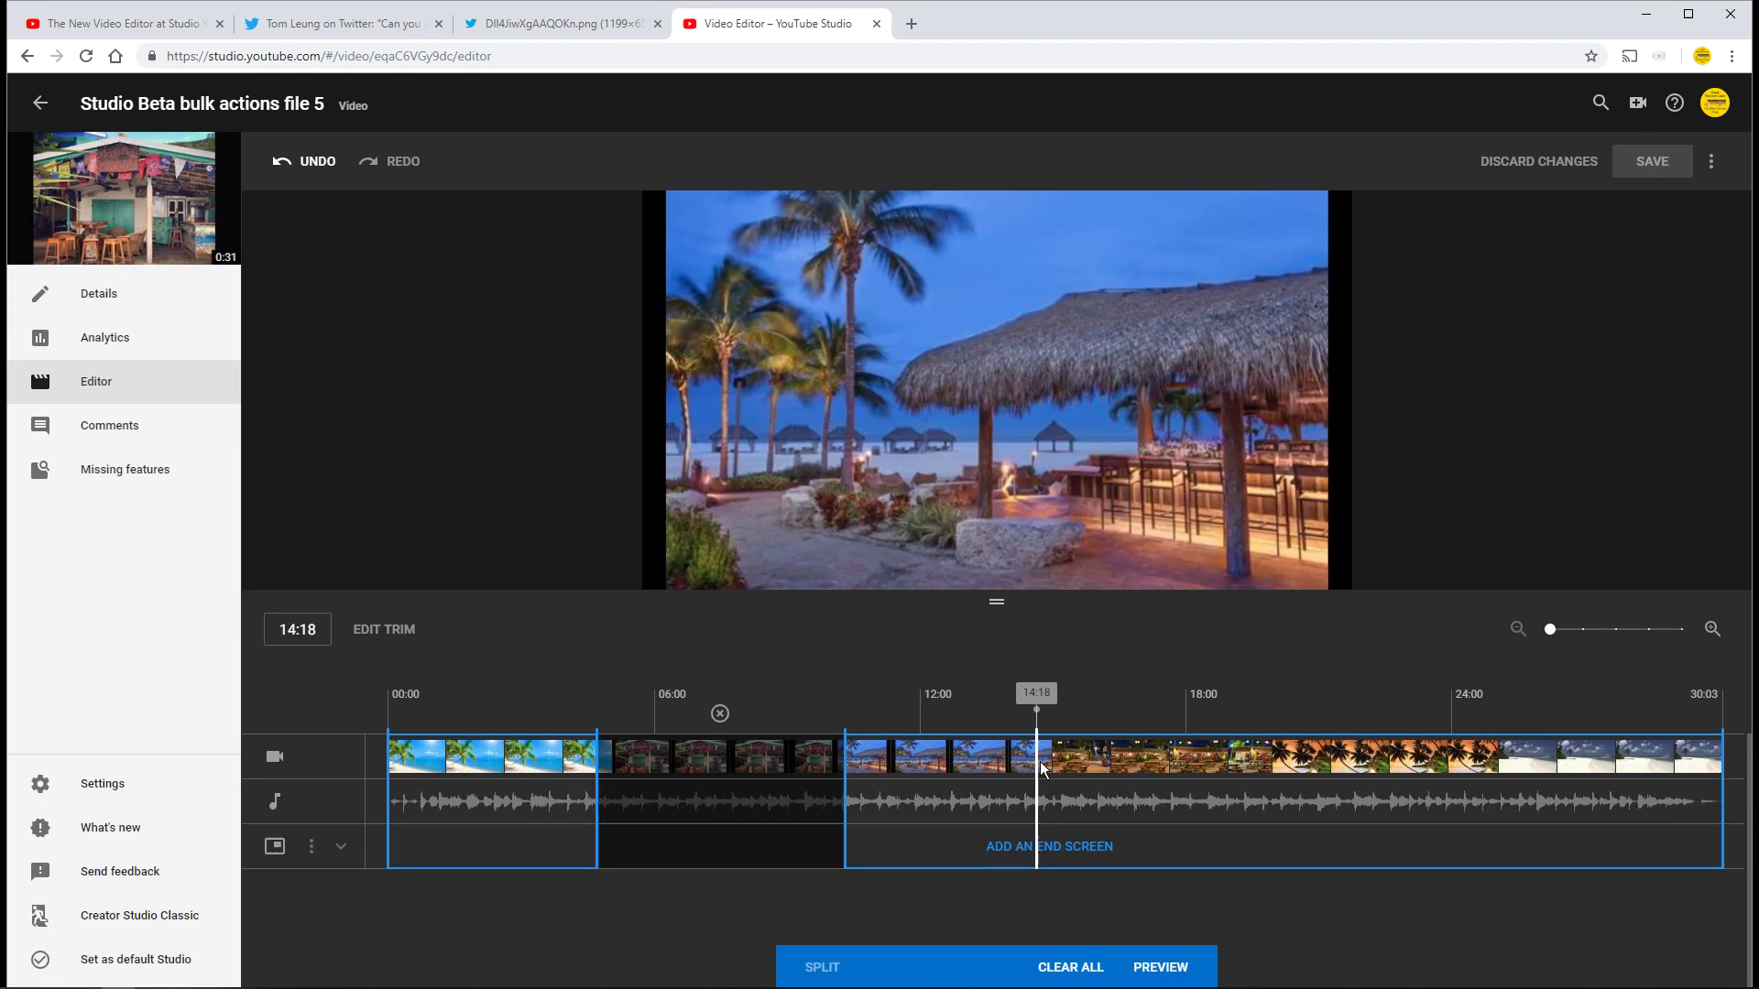
left_click_drag(1037, 764, 1223, 801)
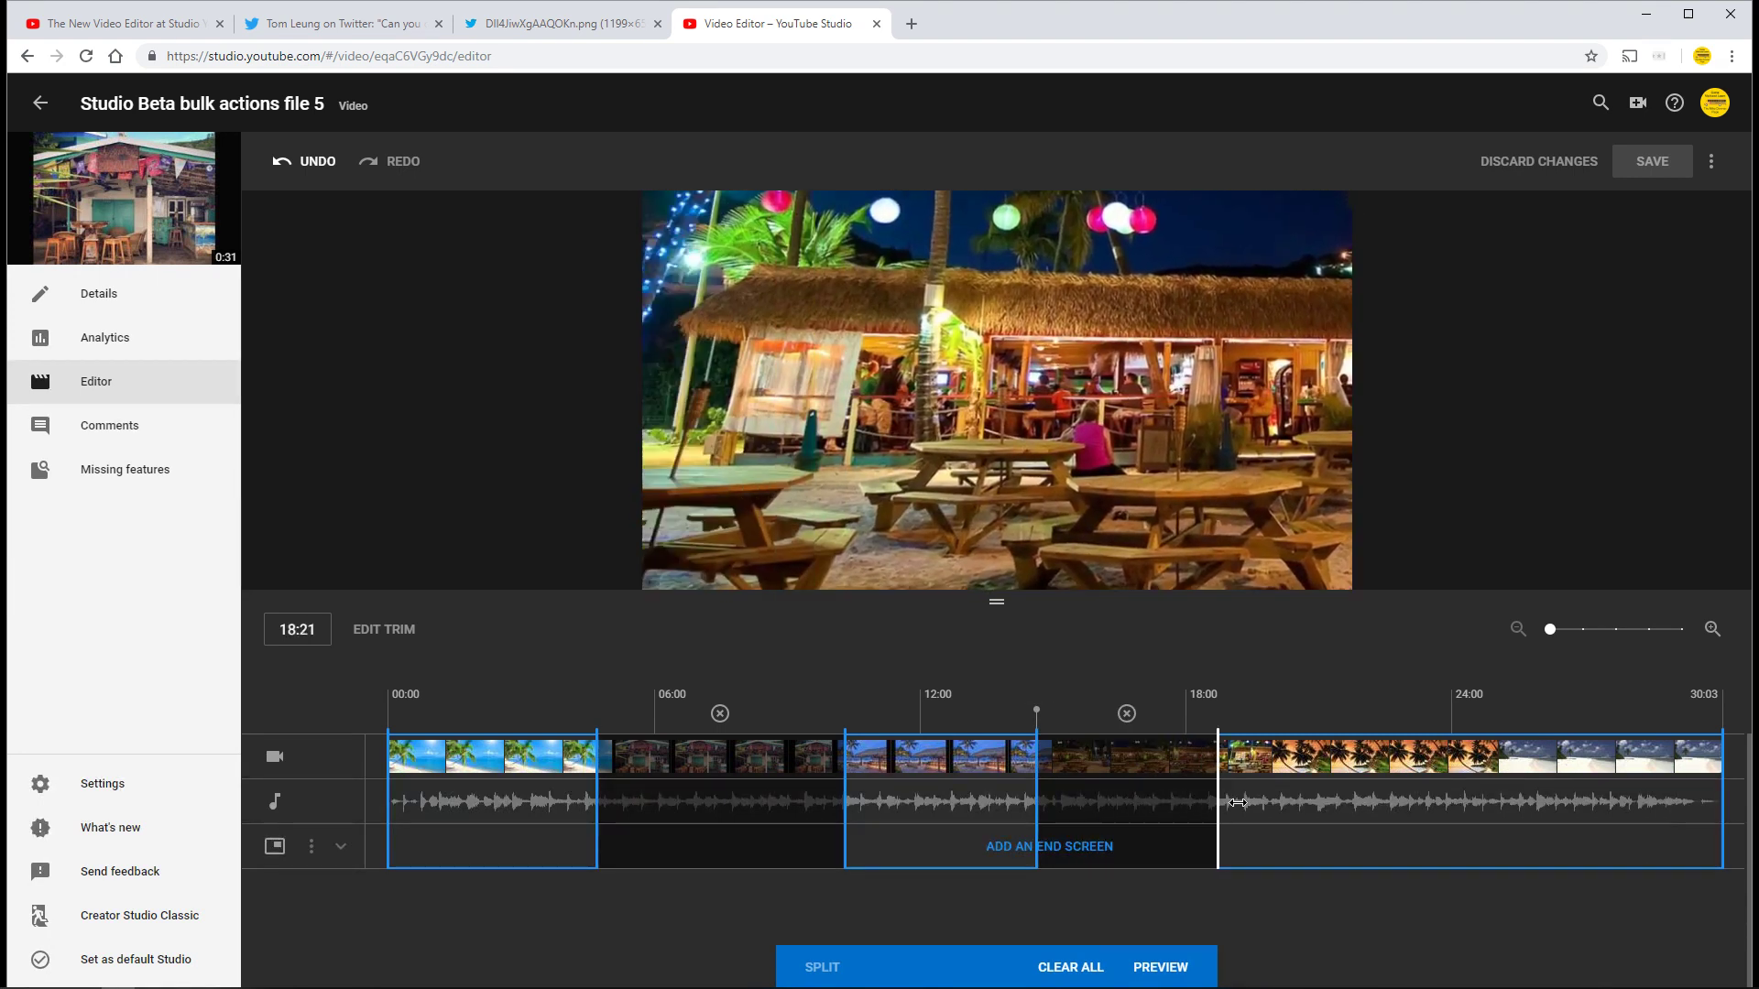
left_click_drag(1223, 802, 1321, 818)
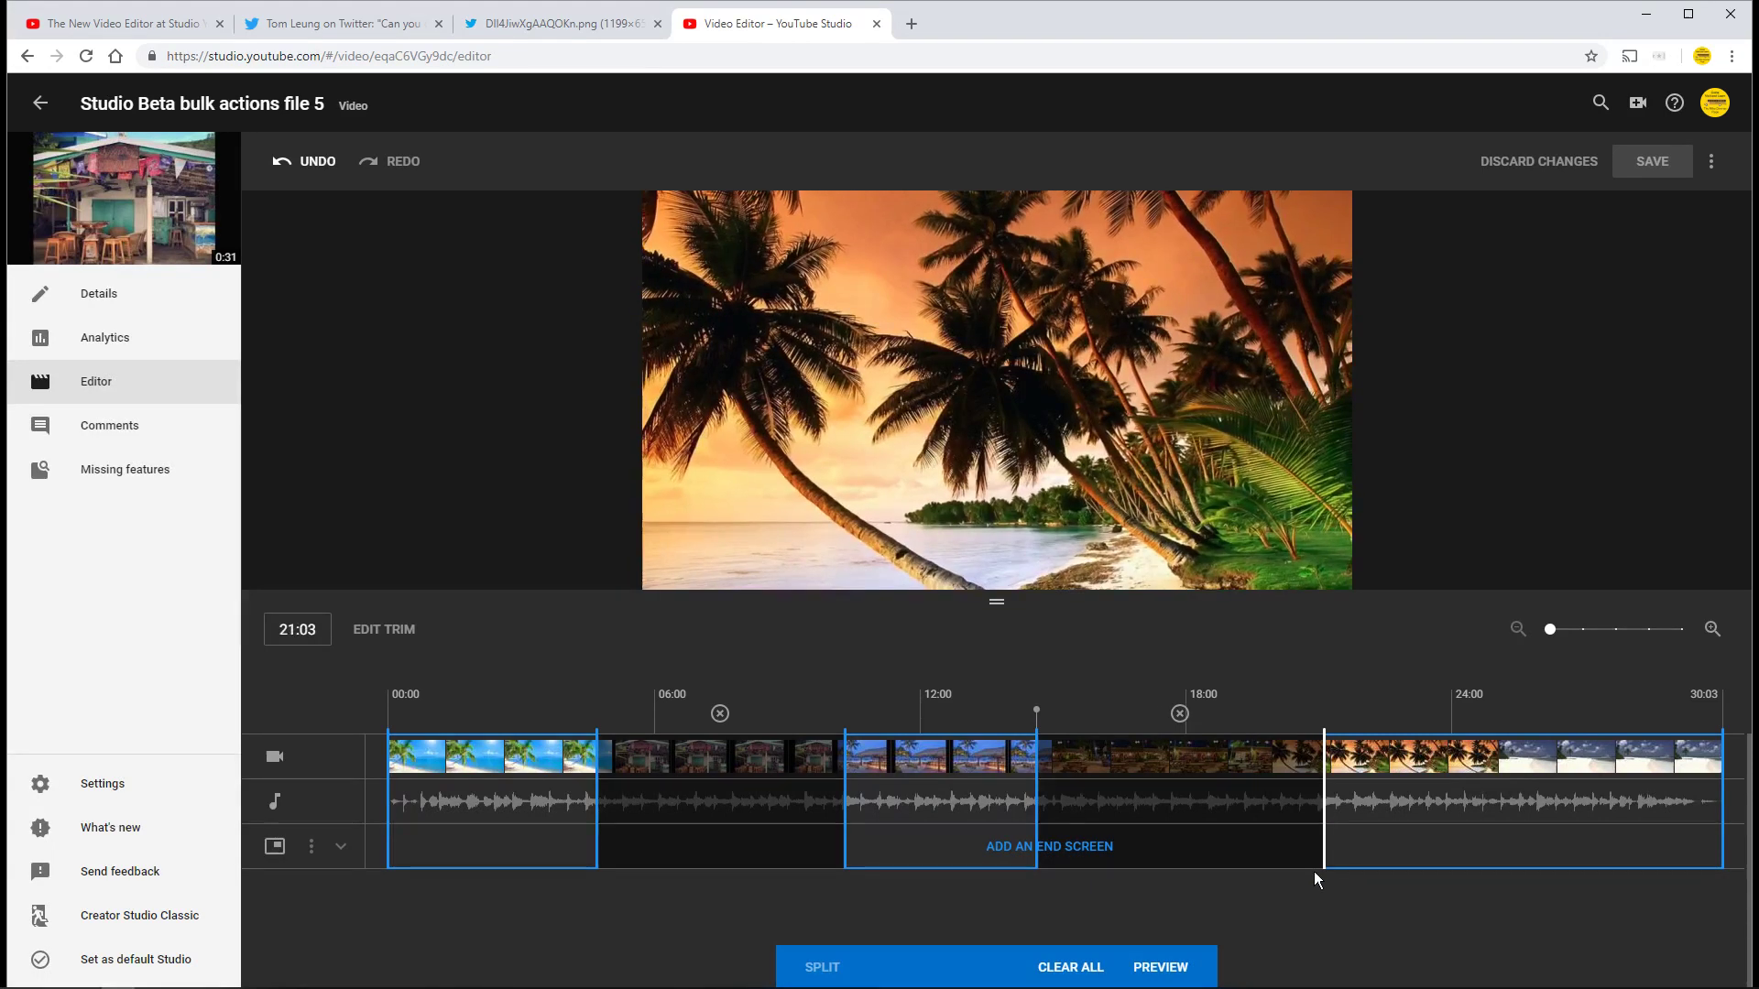
left_click(483, 710)
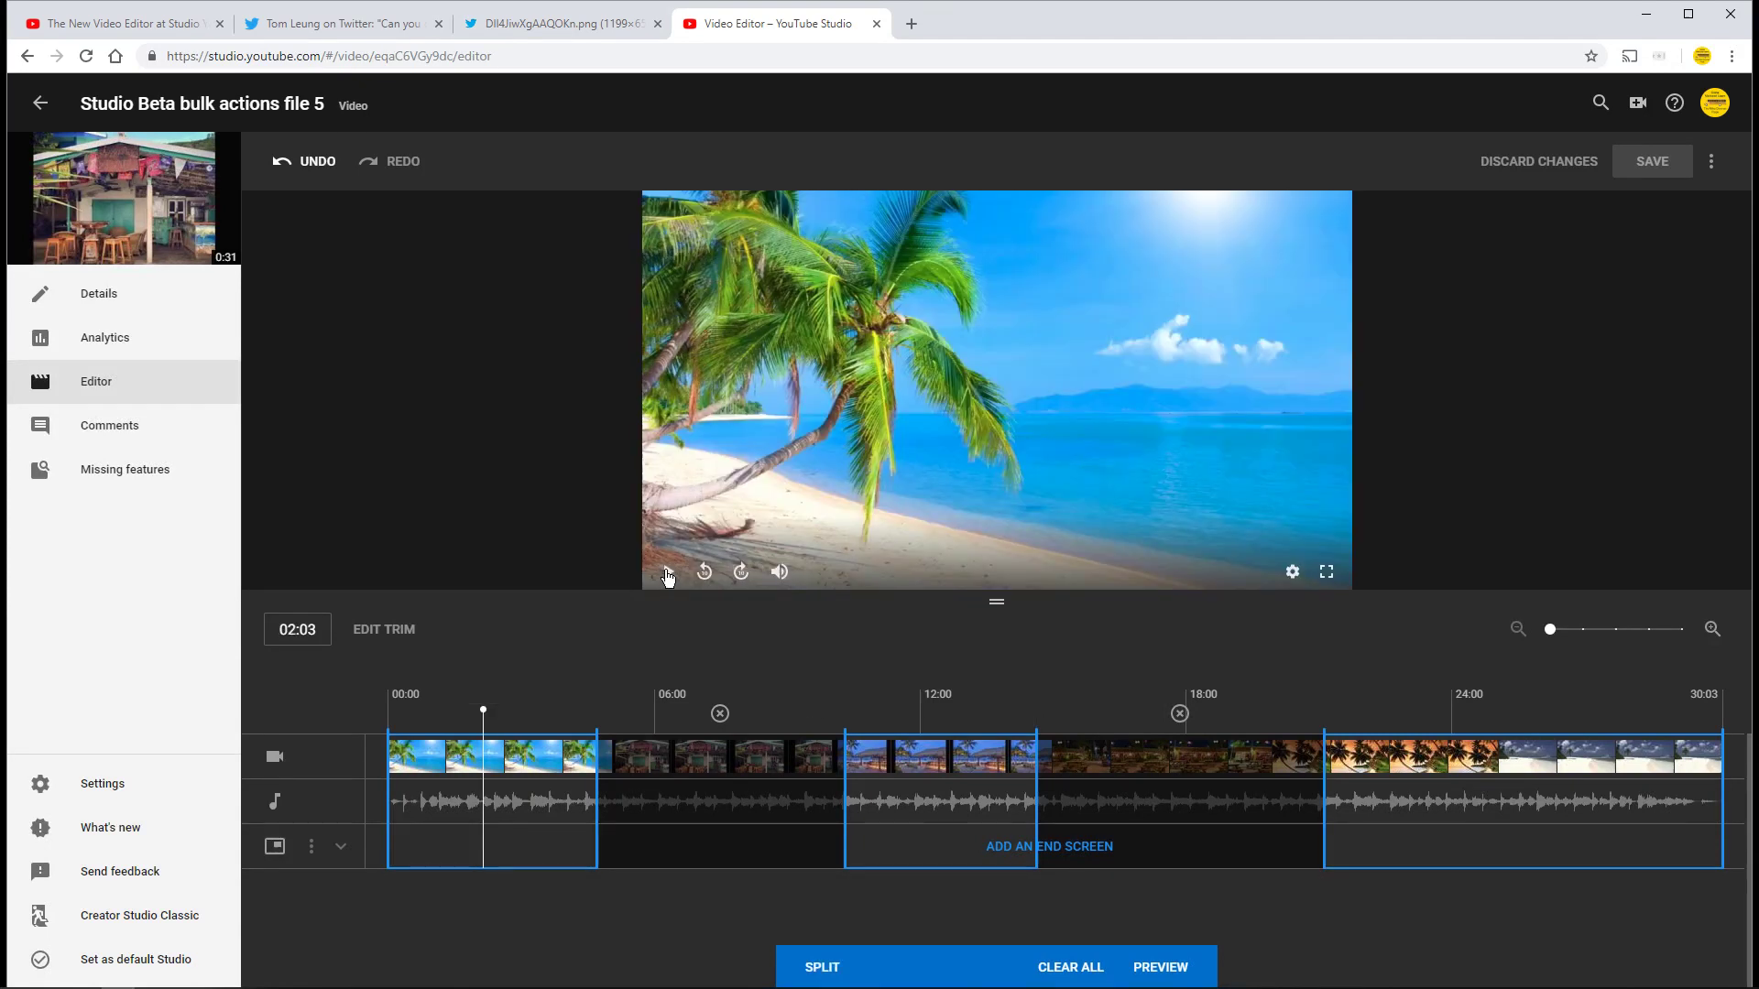
left_click(666, 574)
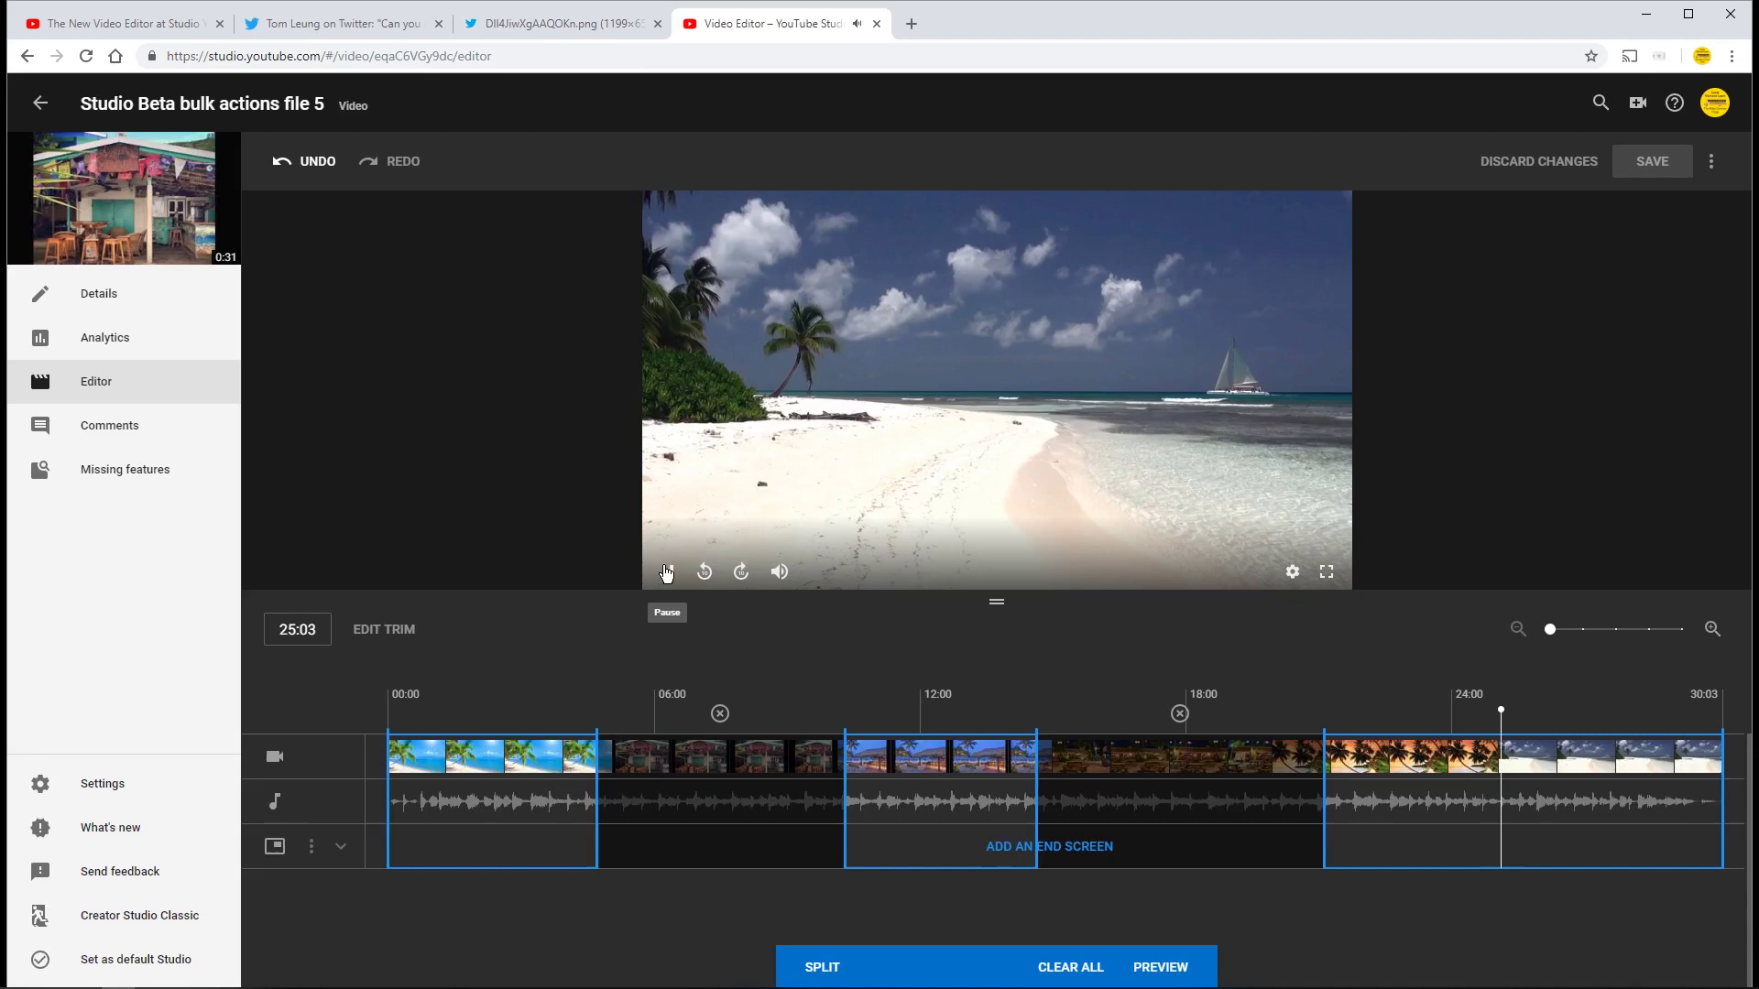
left_click(670, 573)
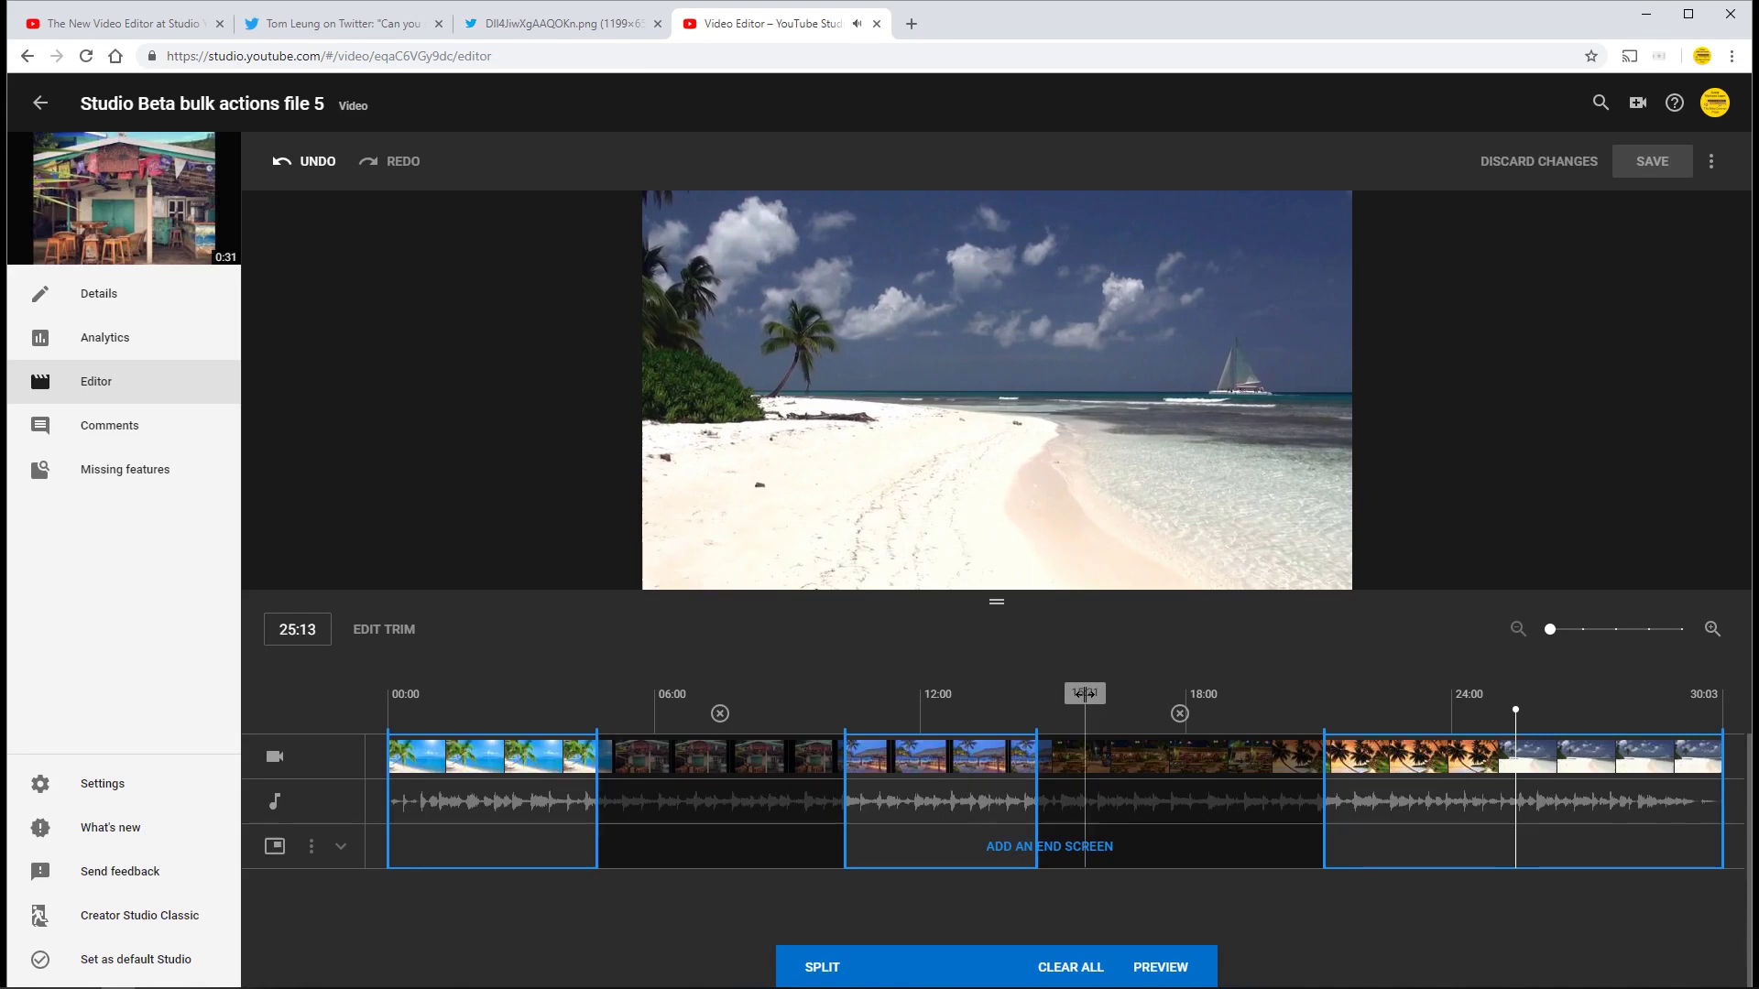
- Delete both cut sections using their X markers
left_click(720, 714)
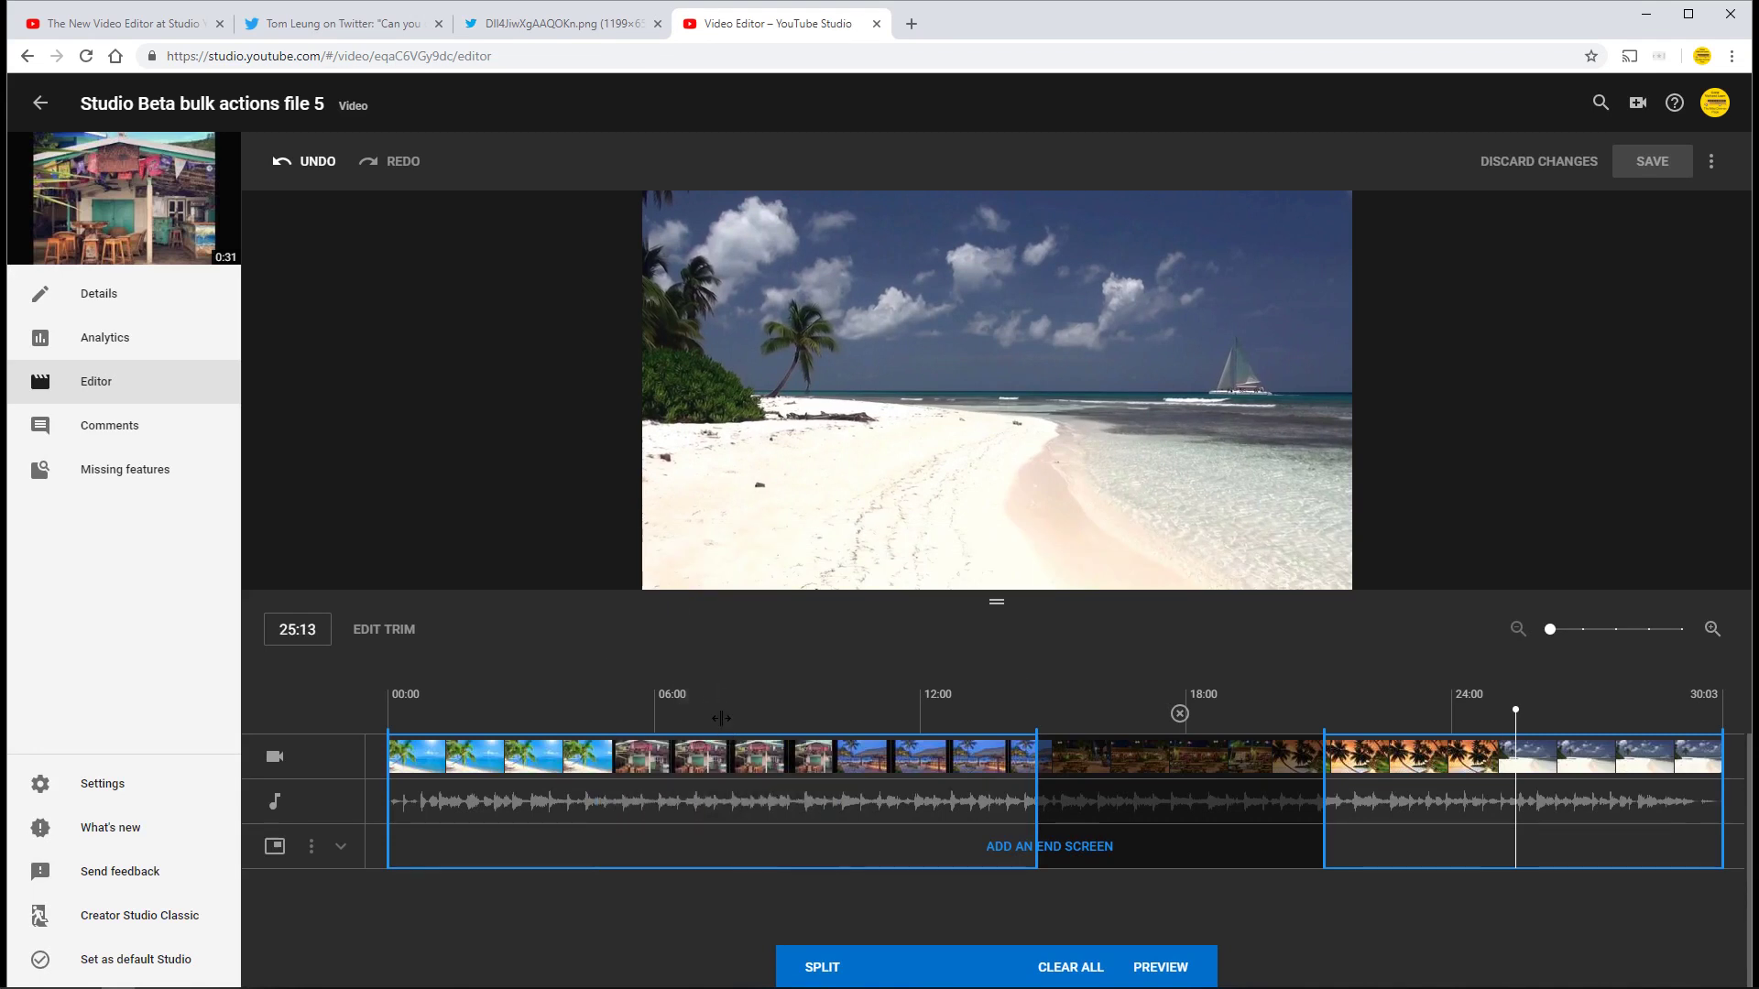
left_click(1179, 713)
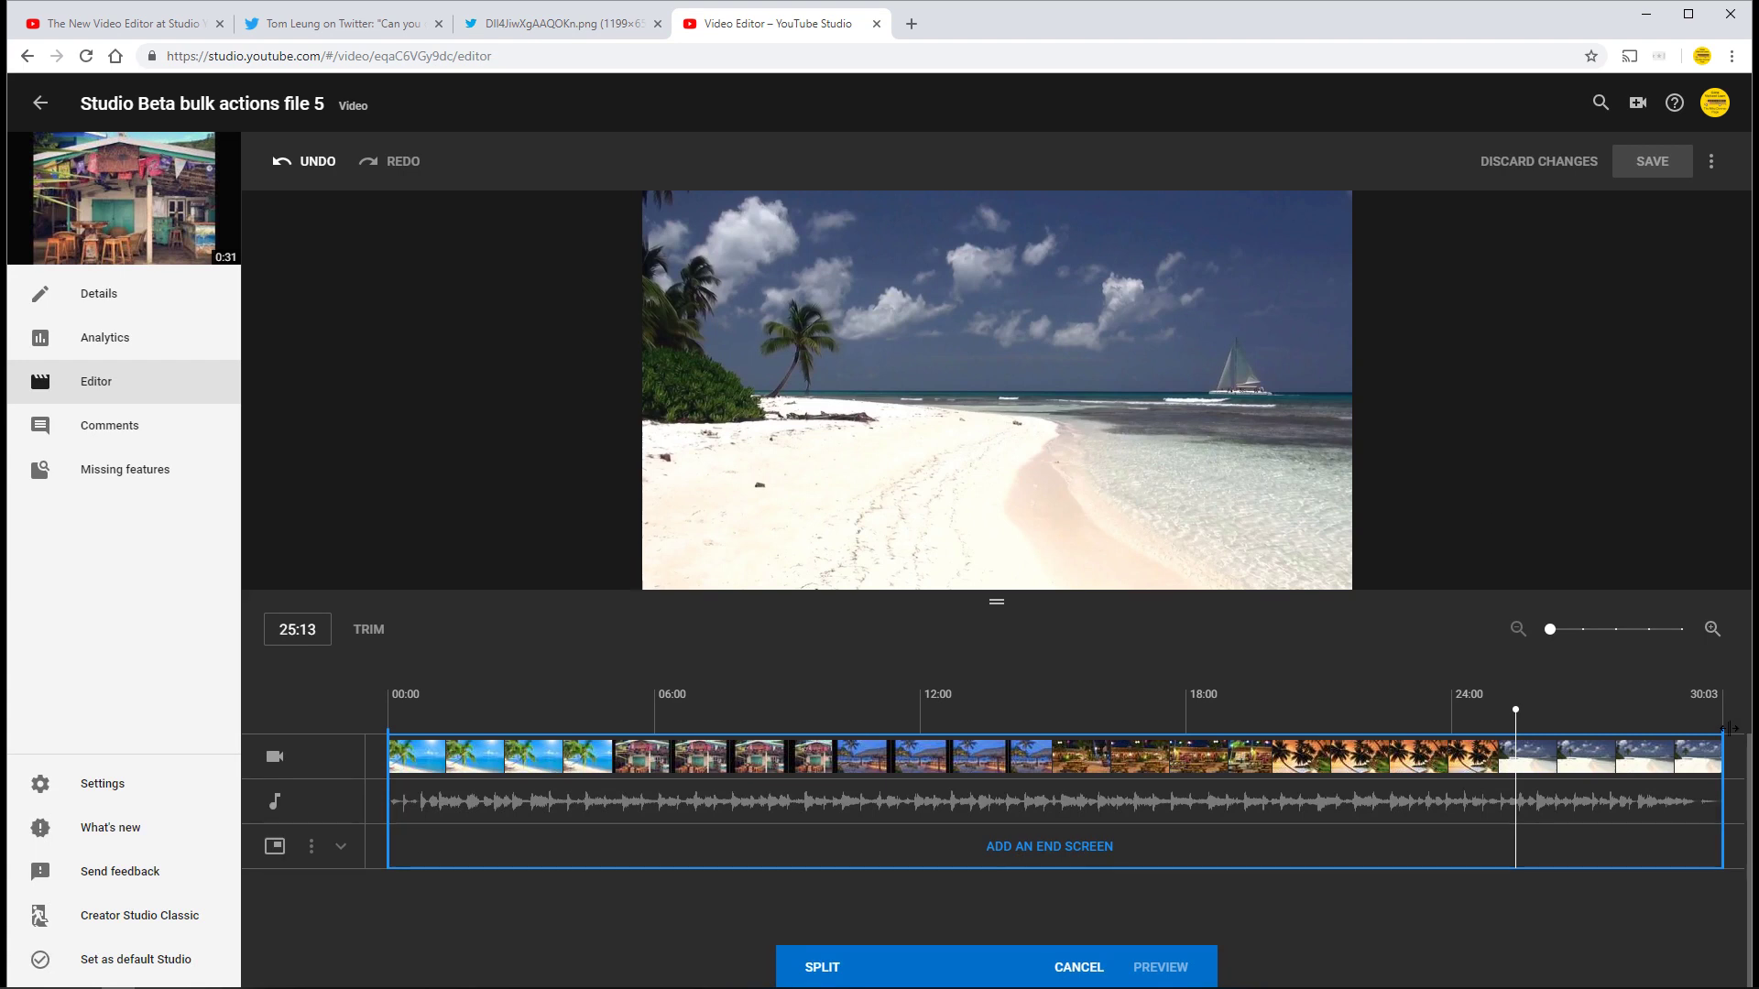
- Split and mark cuts from about 05:08 to 10:10 and 17:06 to 23:21
left_click(624, 723)
left_click(818, 966)
left_click_drag(625, 799, 848, 803)
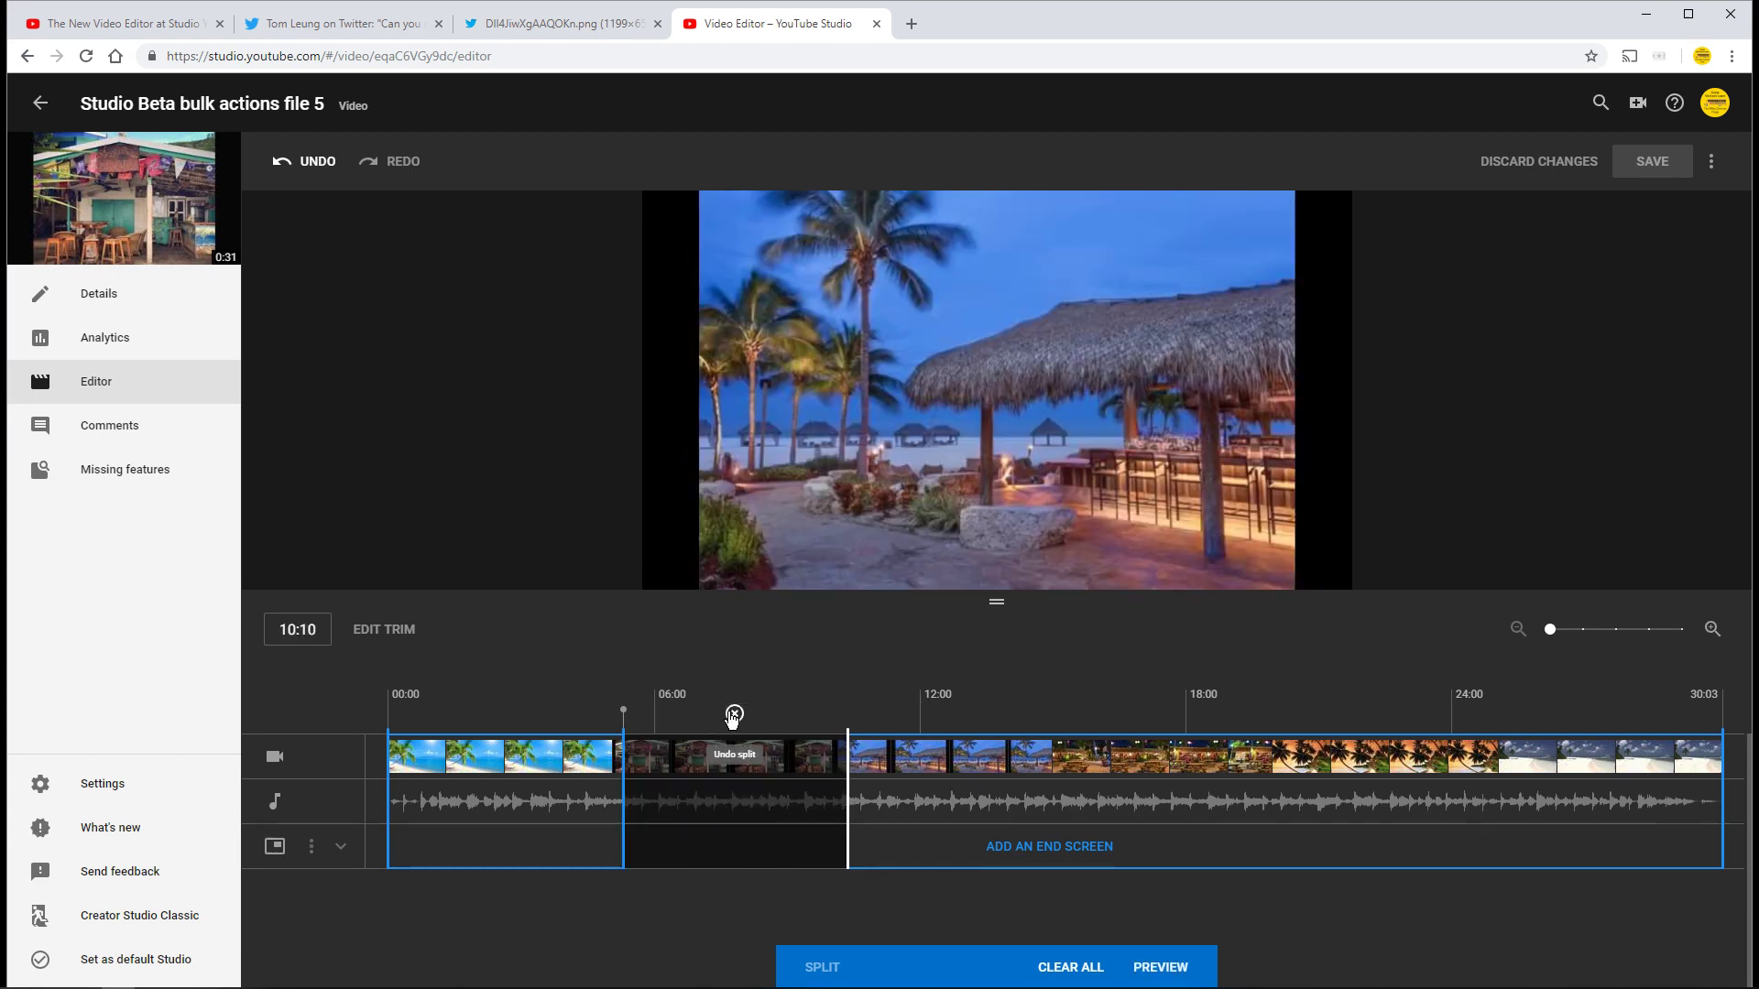
left_click(1152, 759)
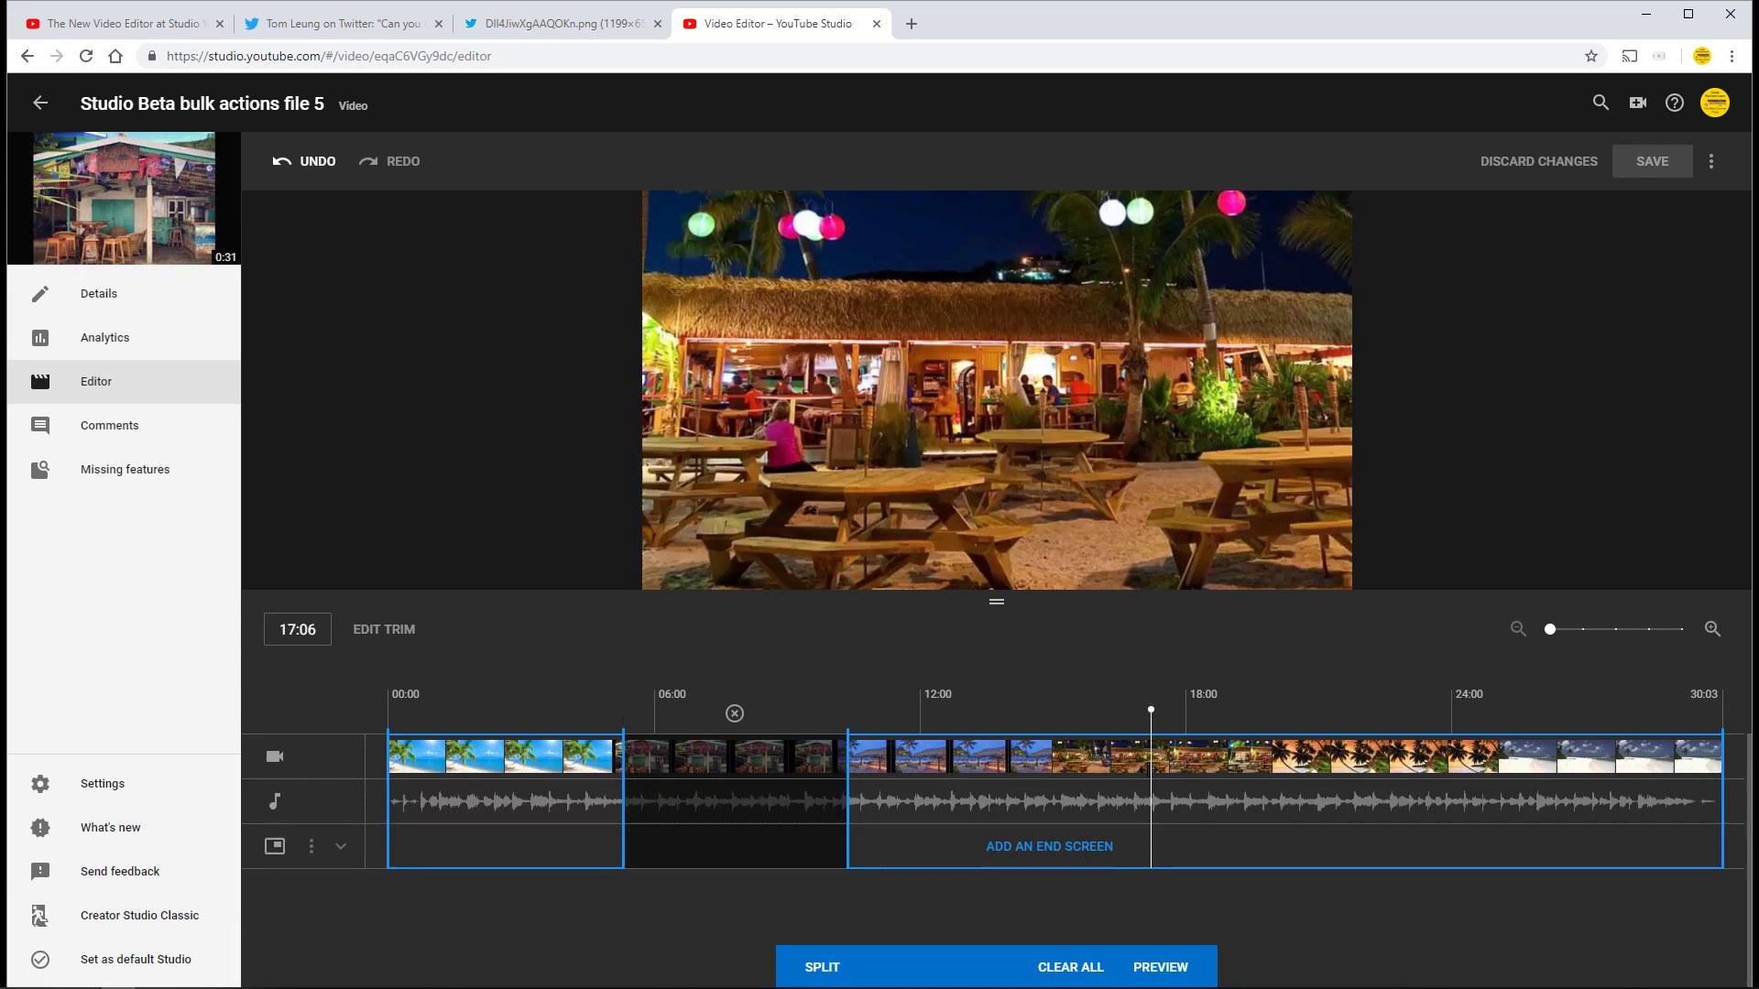
left_click(813, 967)
left_click_drag(1151, 788, 1407, 799)
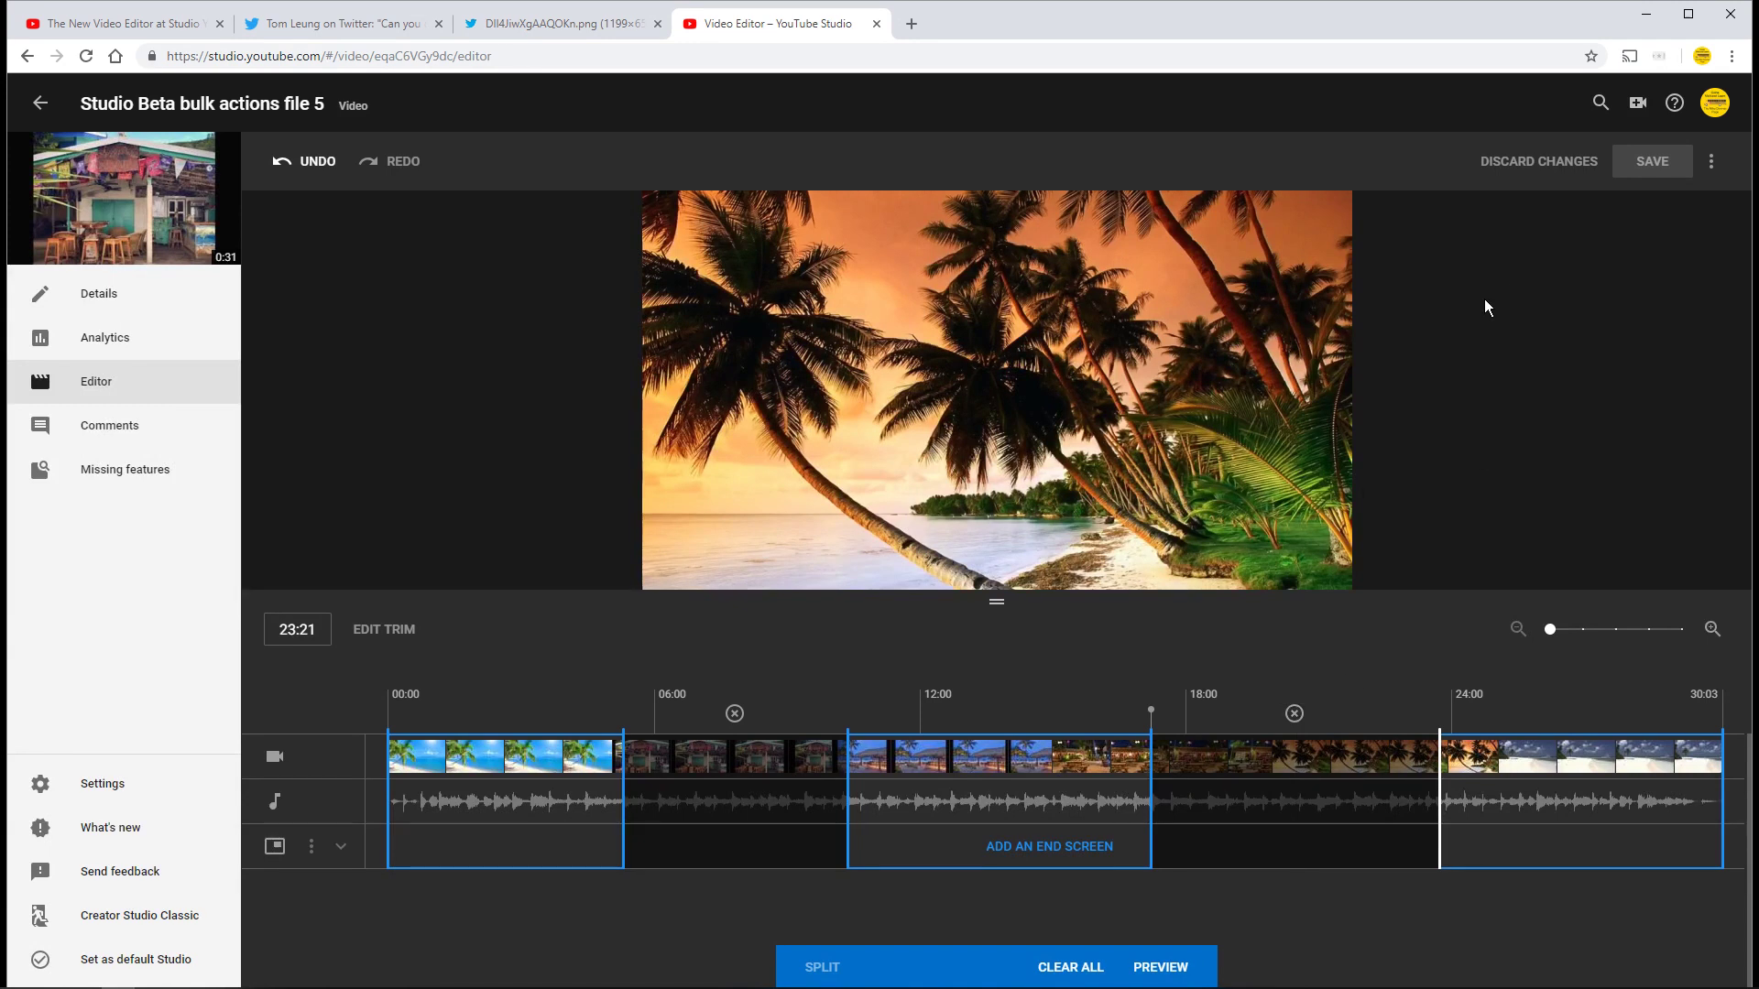
- Preview the cut edit, playing from about 03:16 and pausing at 12:21
left_click(1159, 967)
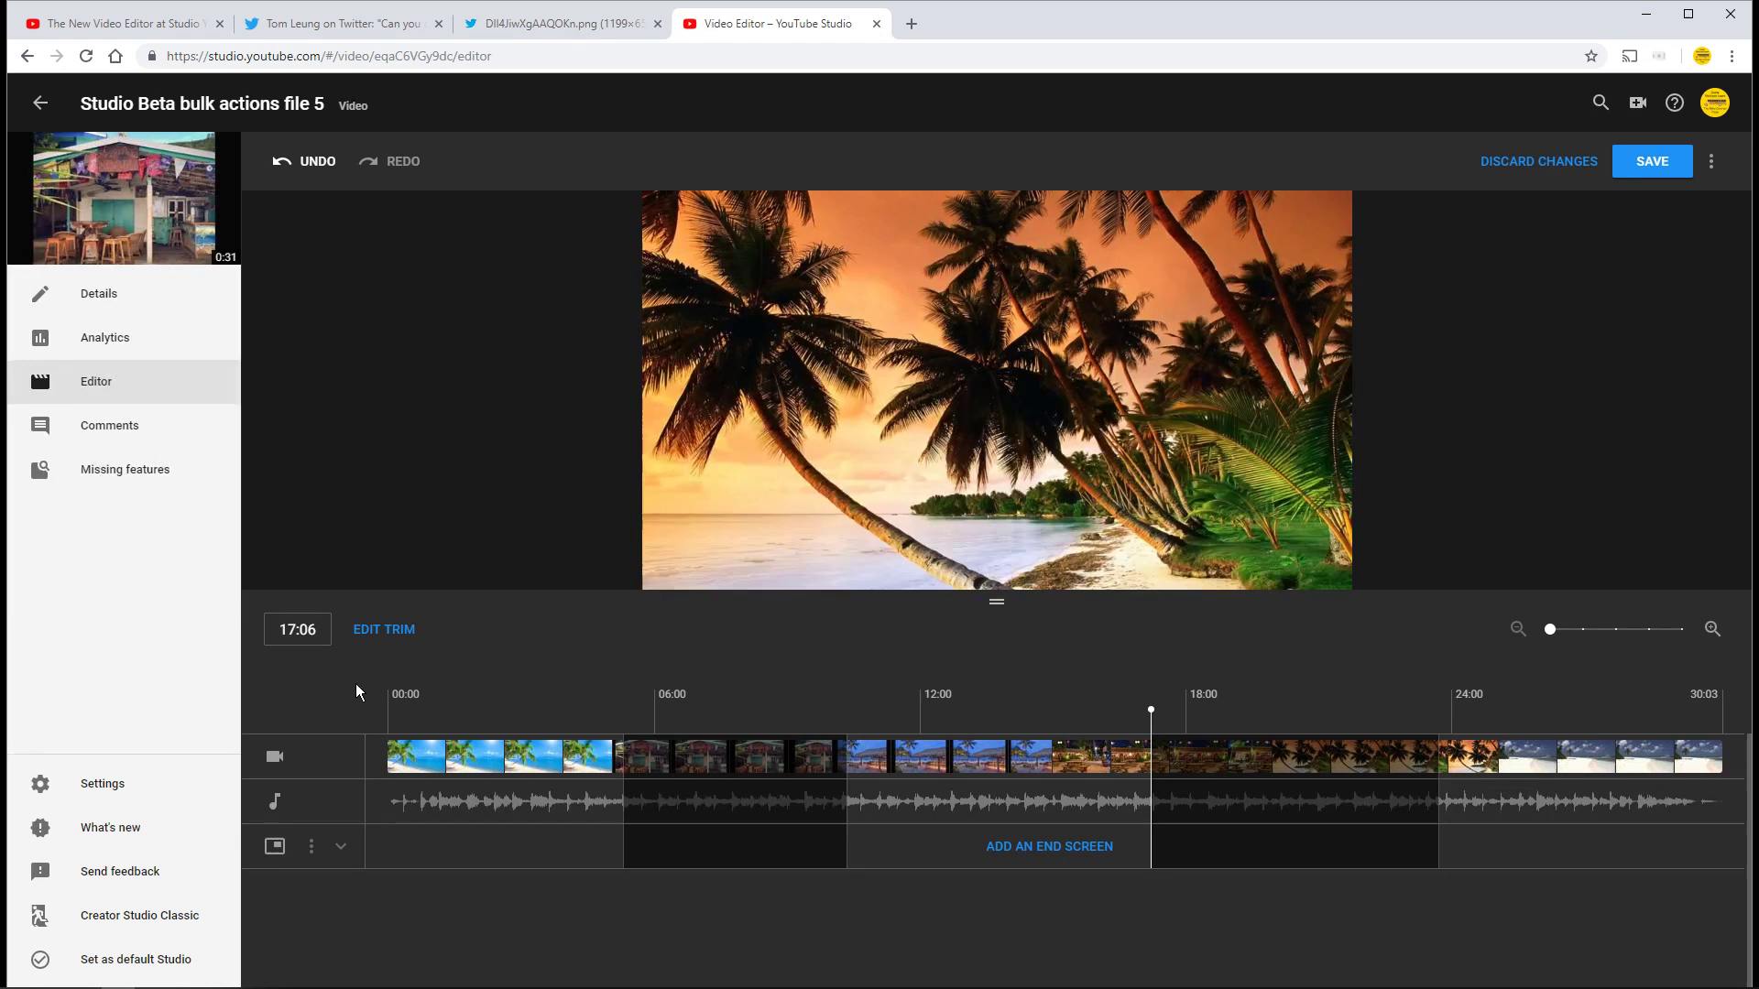
left_click(546, 719)
mouse_move(996, 454)
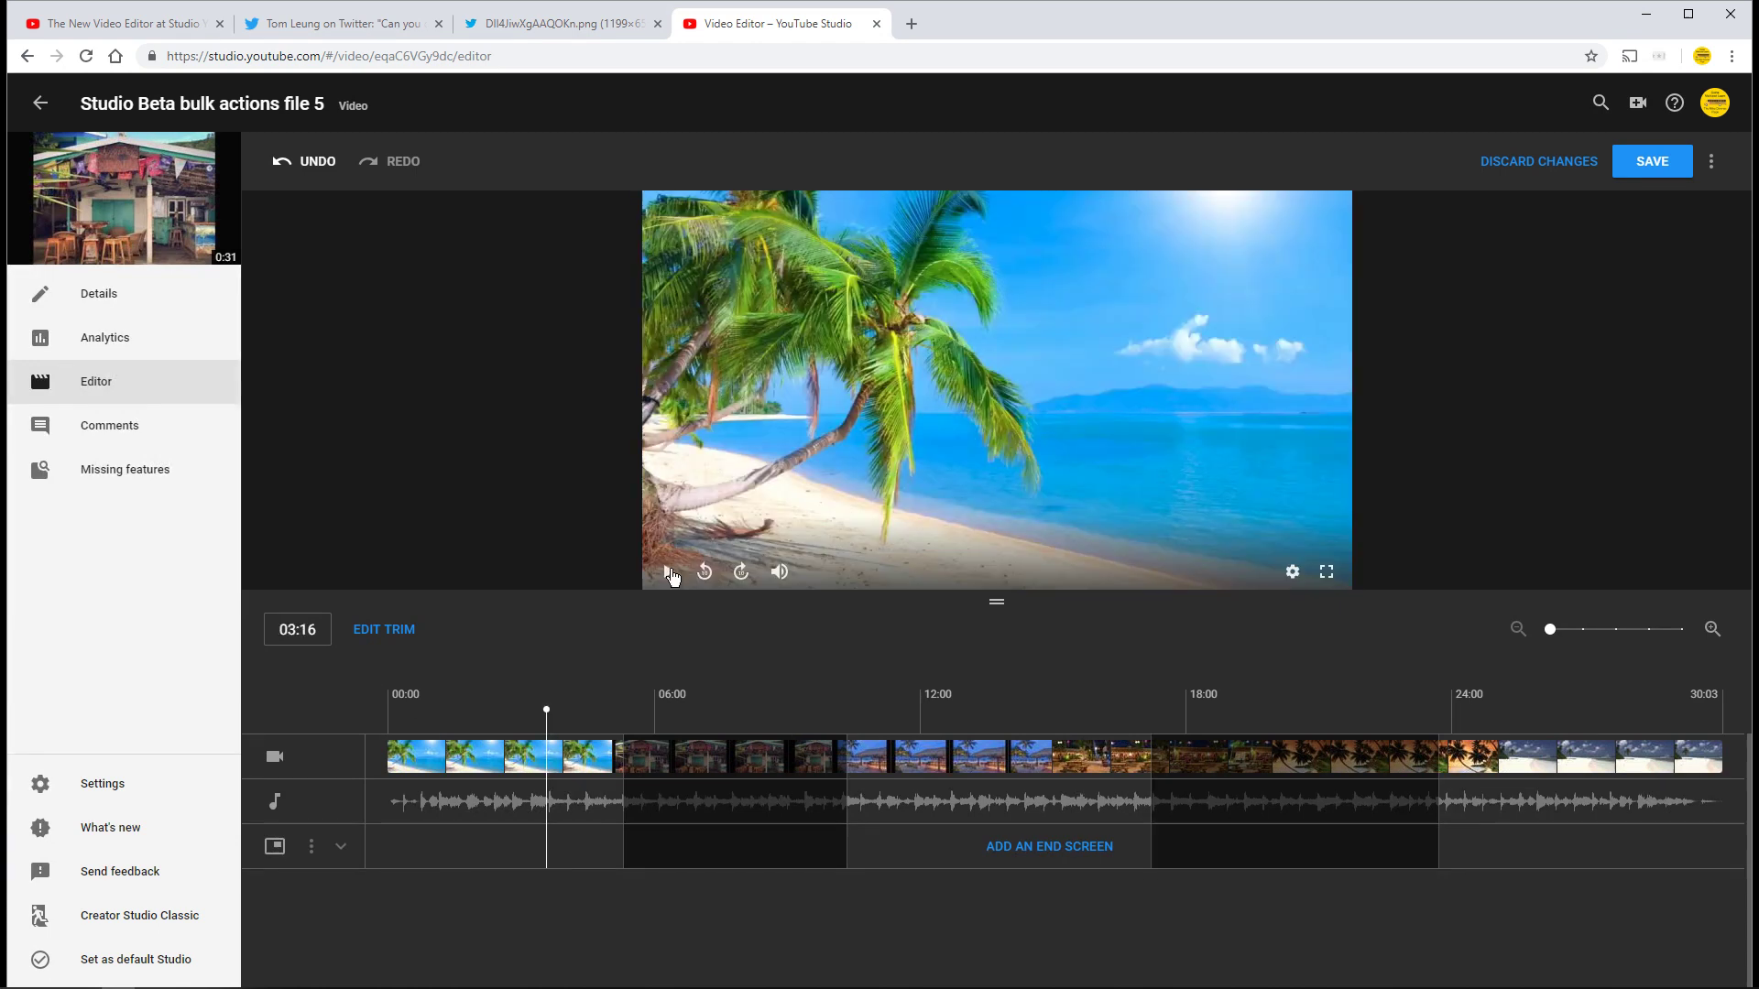
left_click(670, 572)
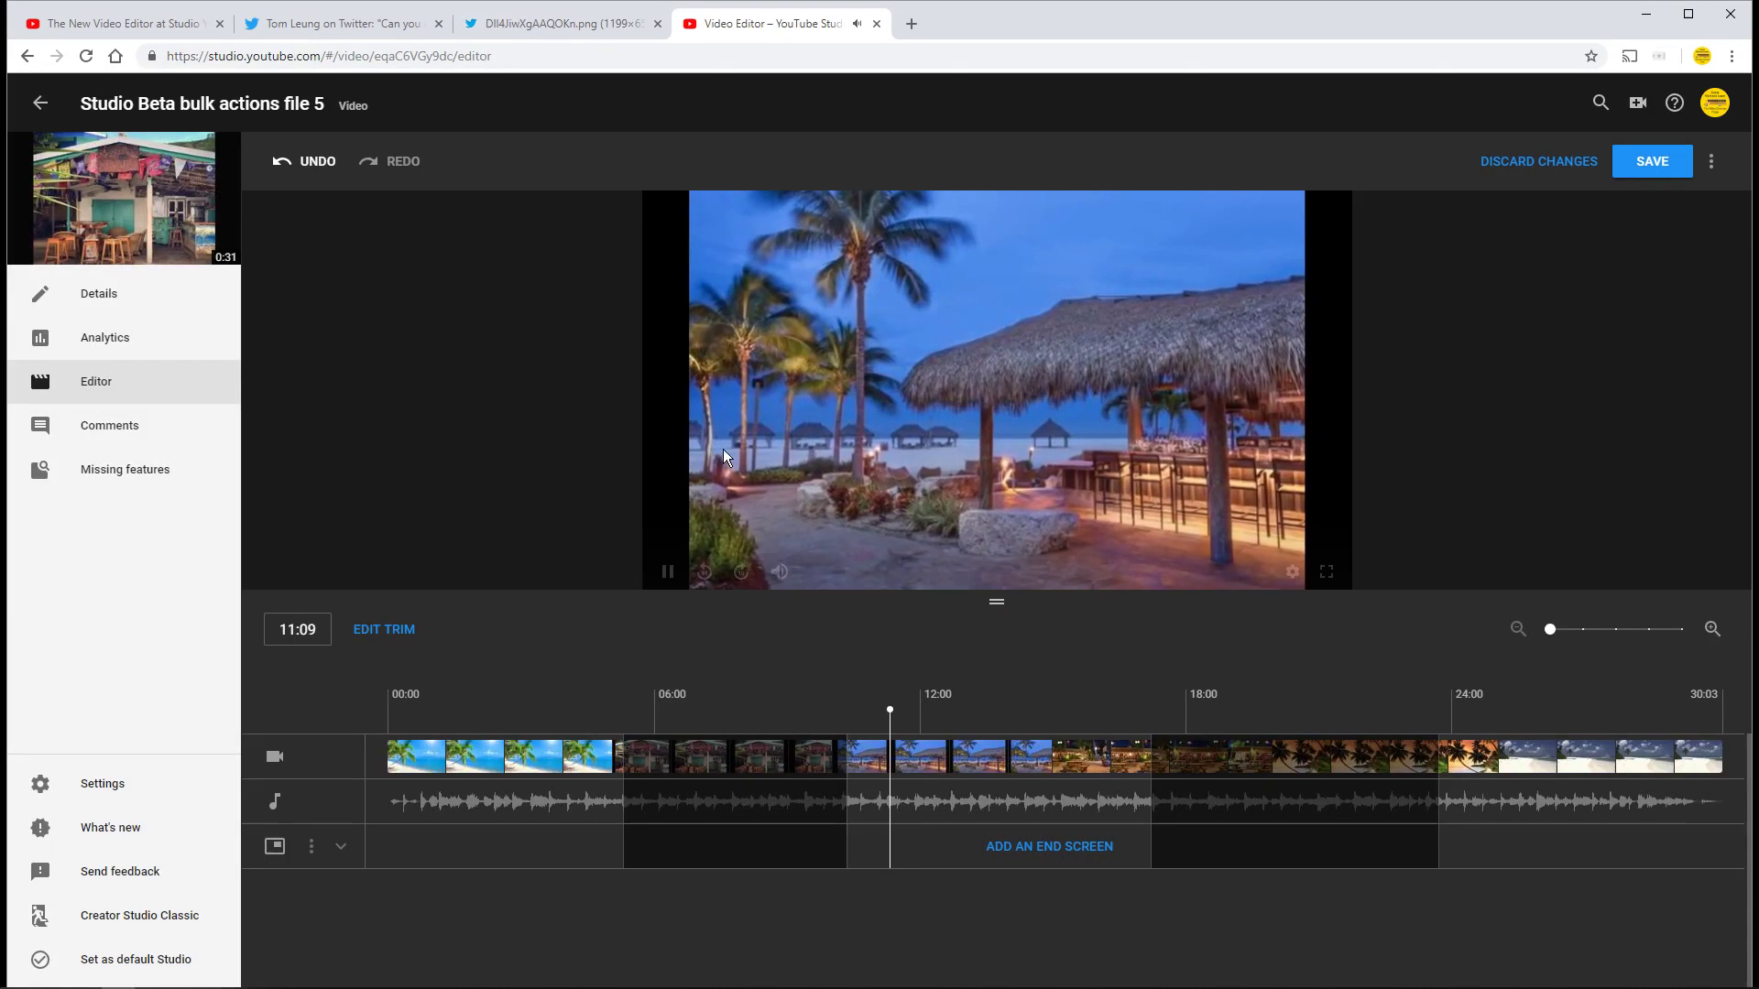
left_click(668, 572)
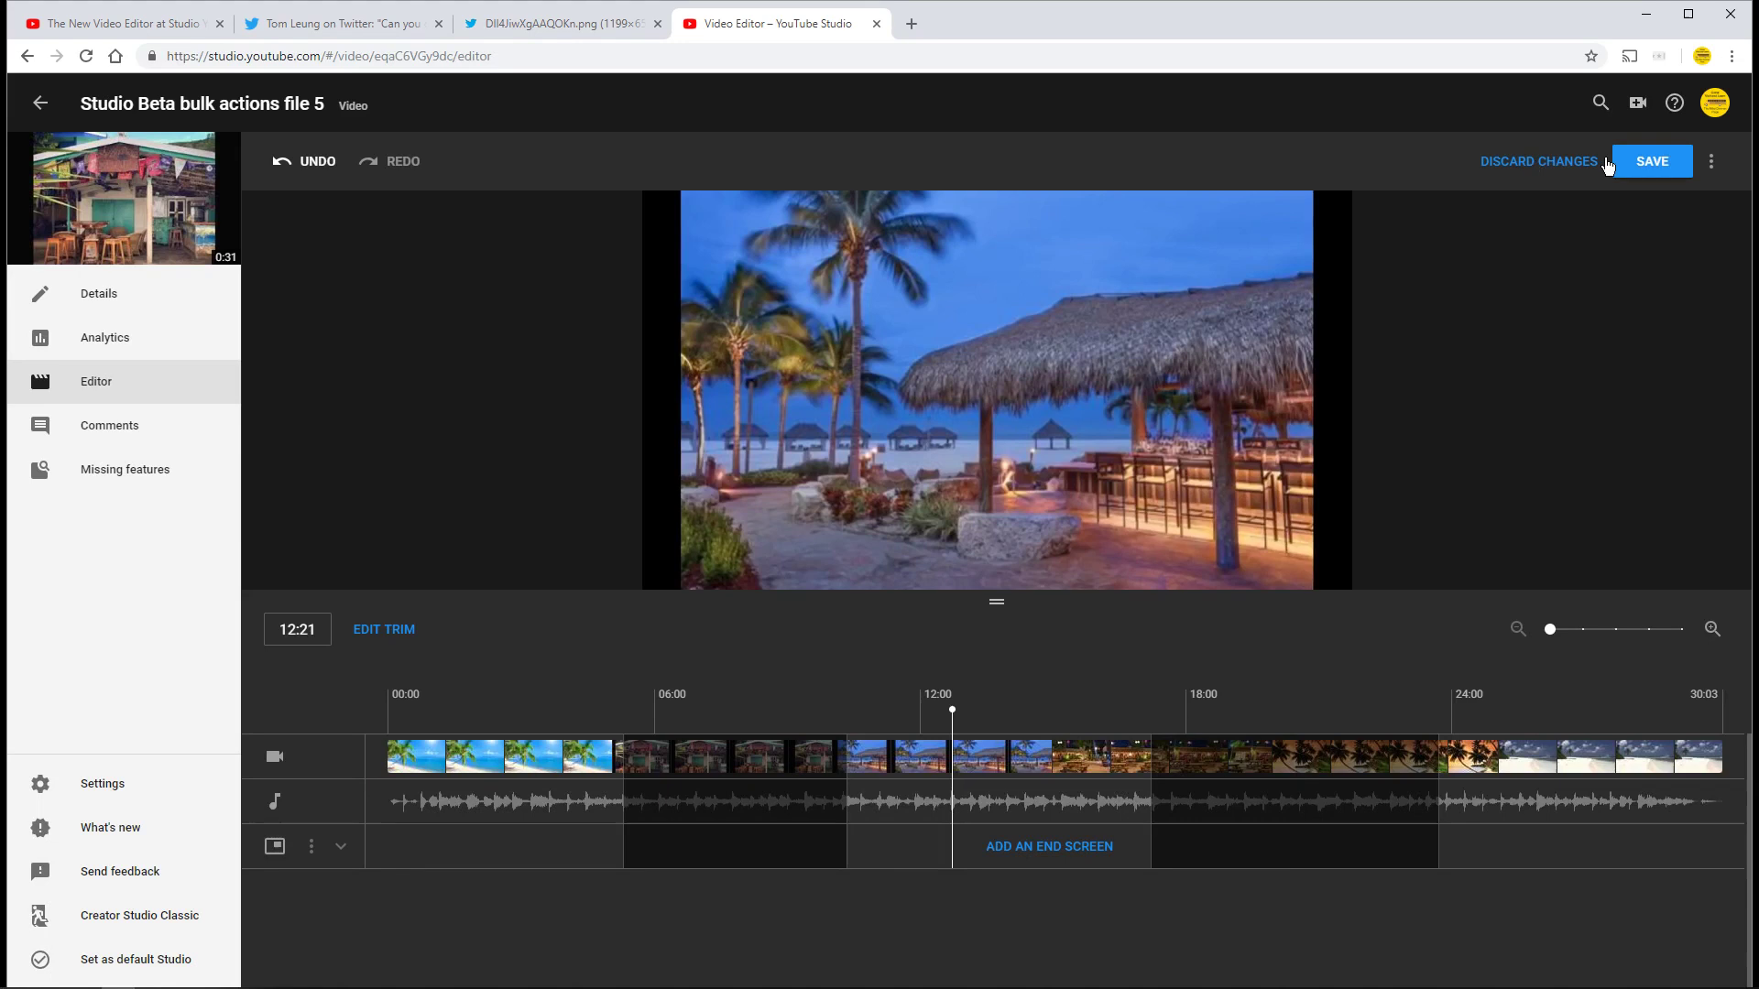
- Save the trimmed edit, bringing up the 'Save changes to existing video' confirmation
left_click(1652, 161)
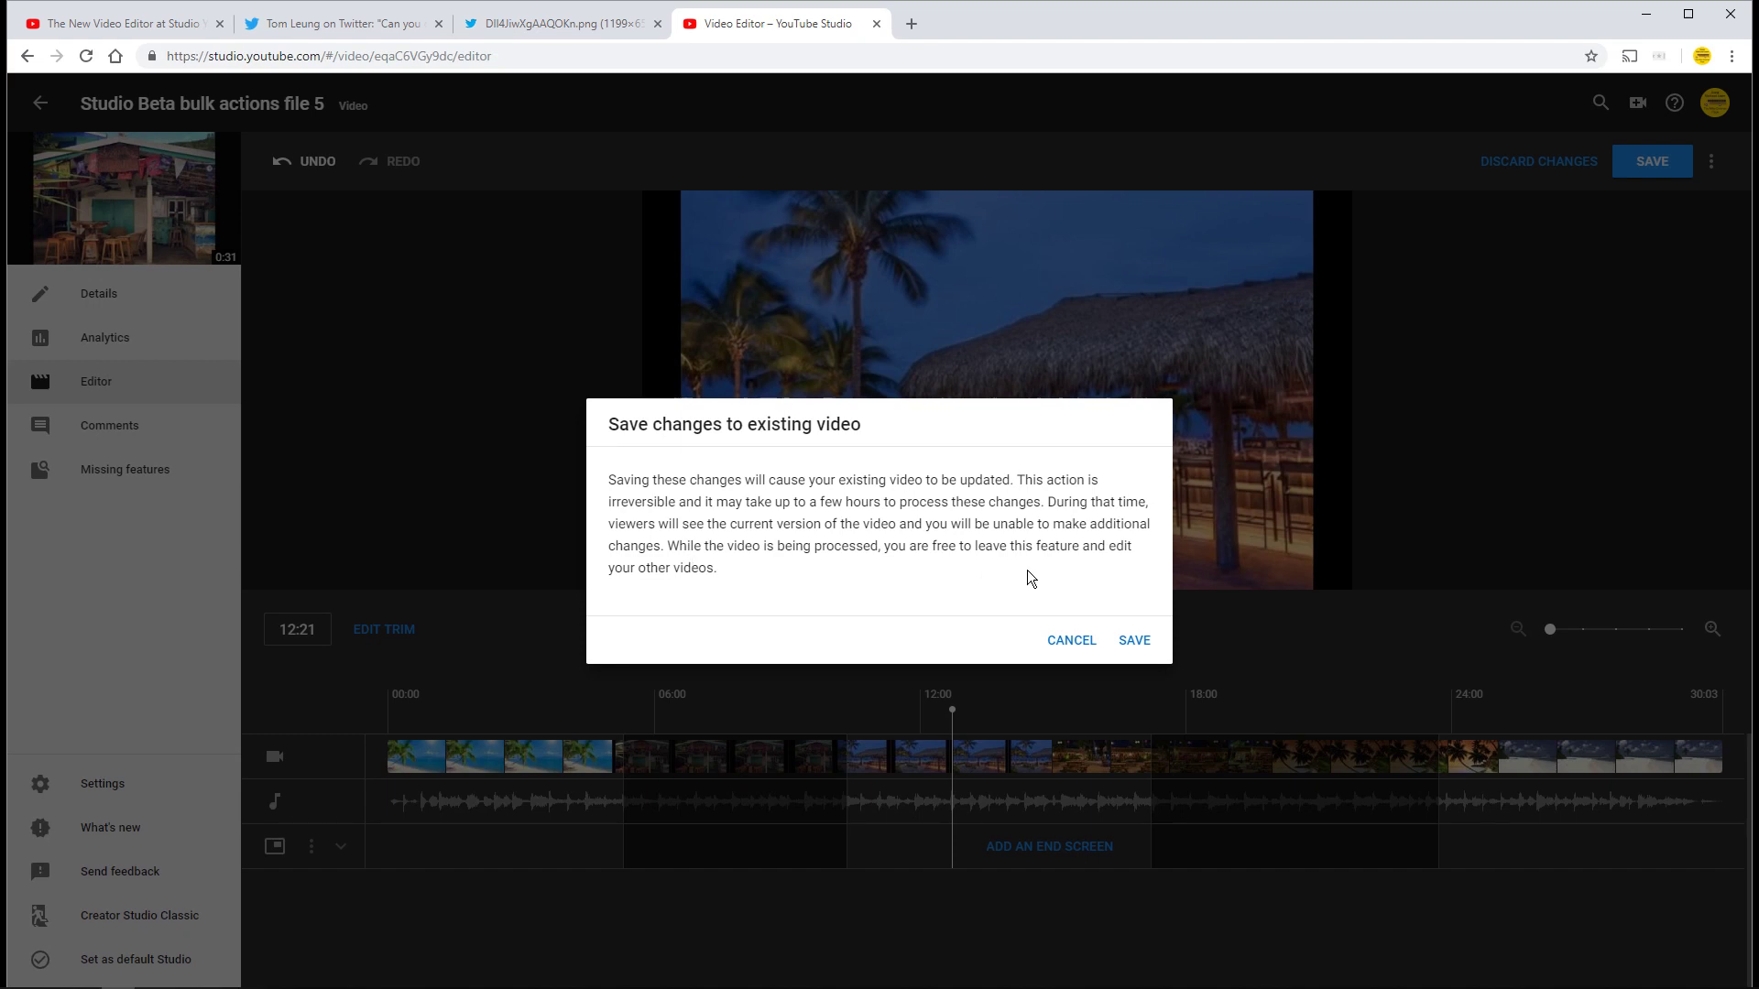
left_click(1134, 641)
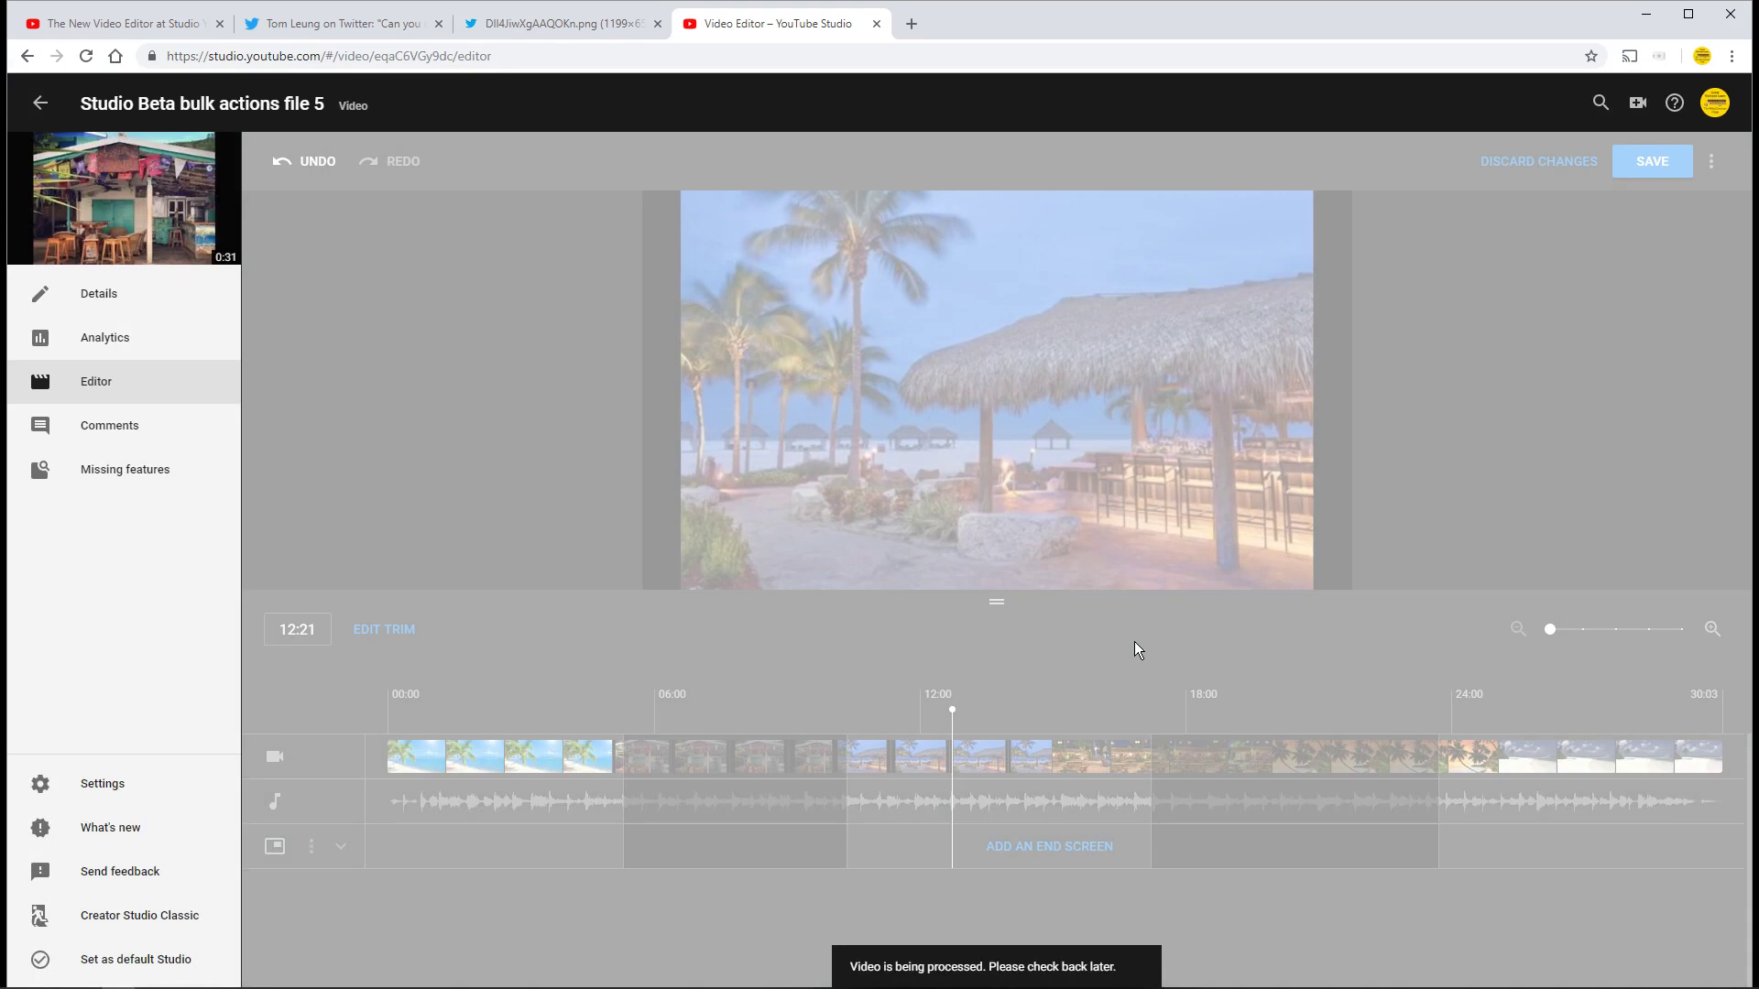